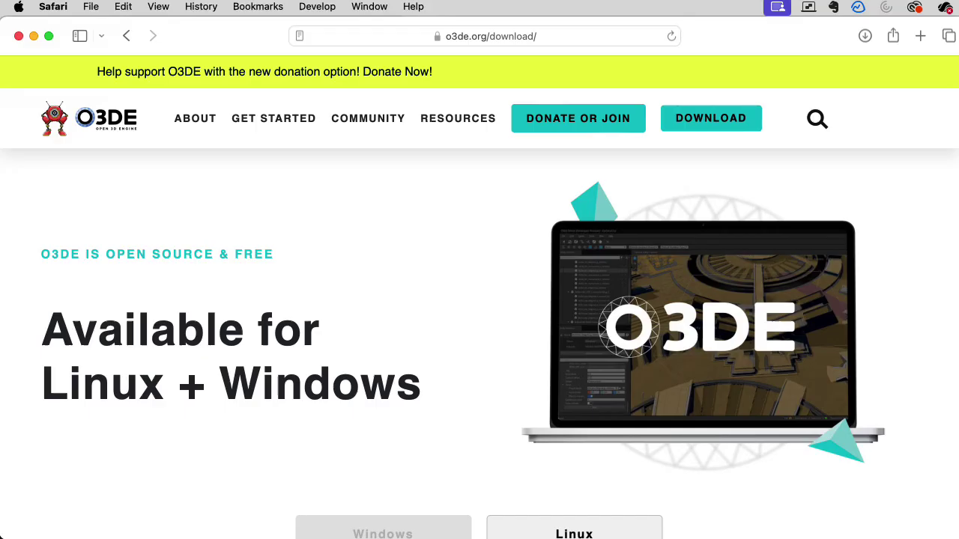
- Scroll the o3de.org download page past the hardware tables to the Linux software prerequisites
scroll(479, 300, down, 15)
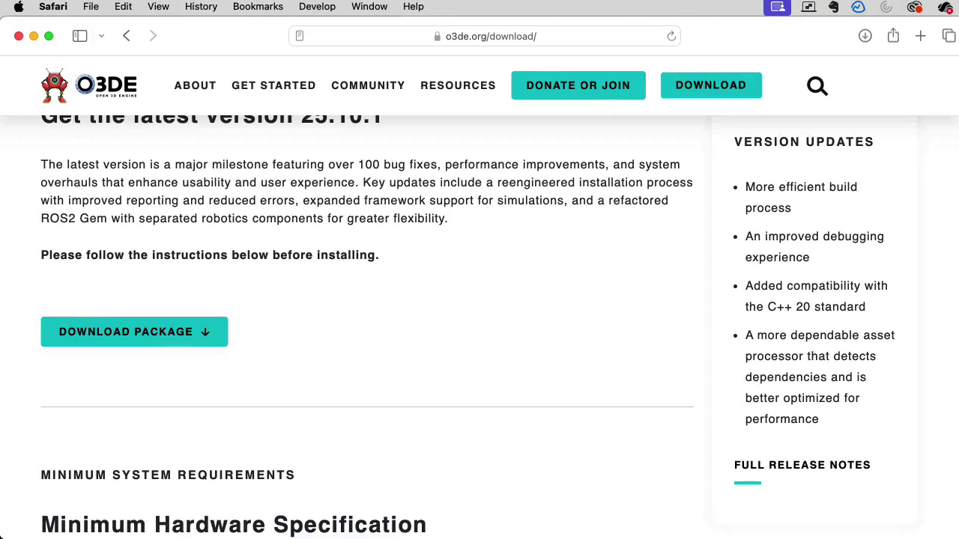
scroll(479, 326, down, 5)
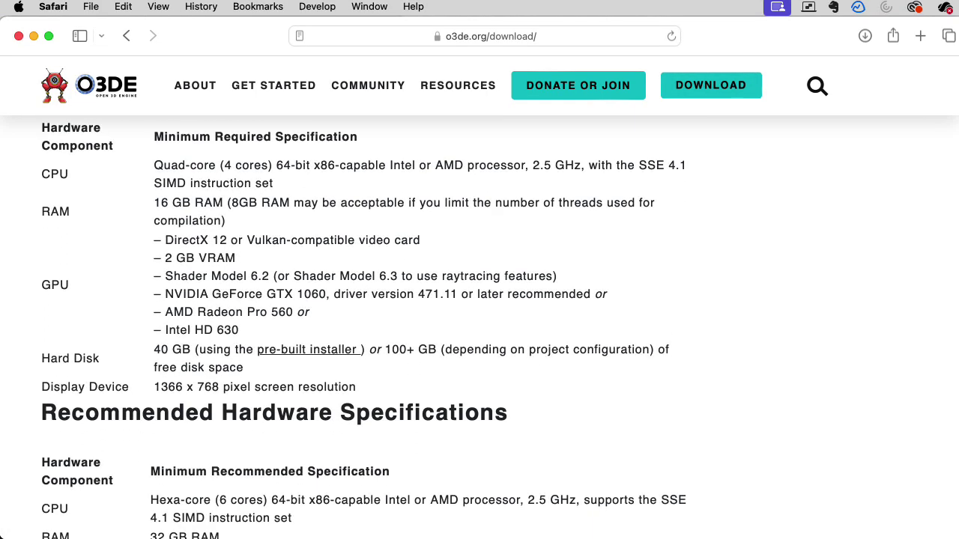
scroll(479, 326, down, 10)
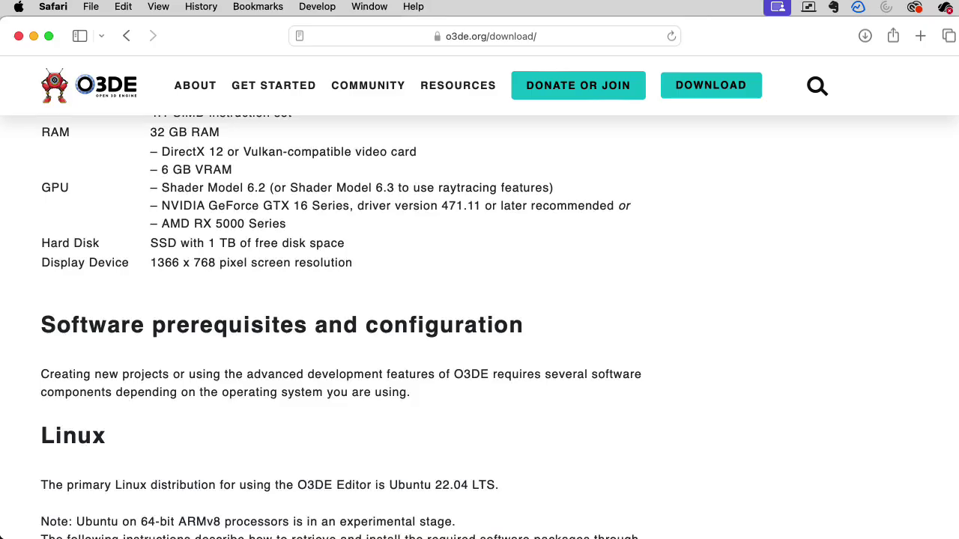
scroll(479, 326, down, 5)
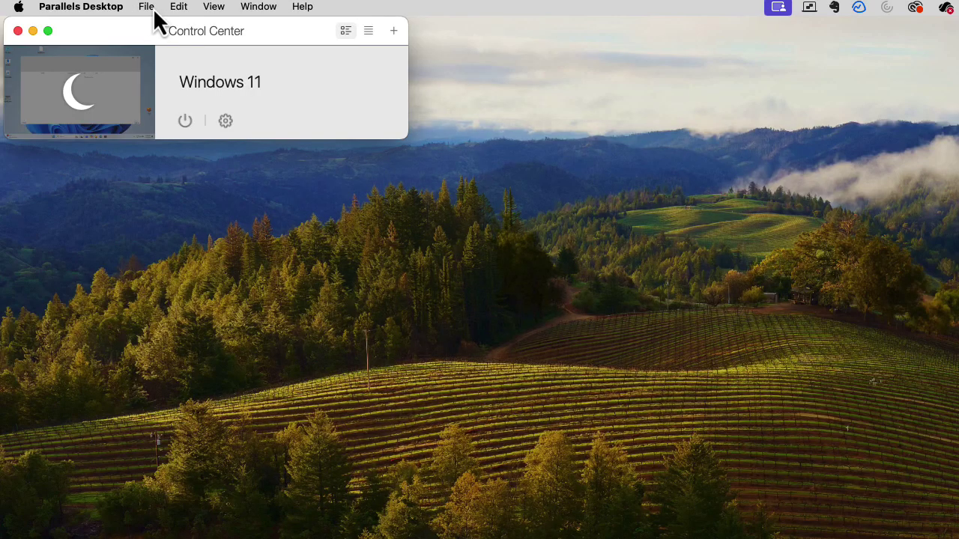
- Create a new Parallels VM by downloading the free Ubuntu 24.04.3 ARM64 system
click(150, 7)
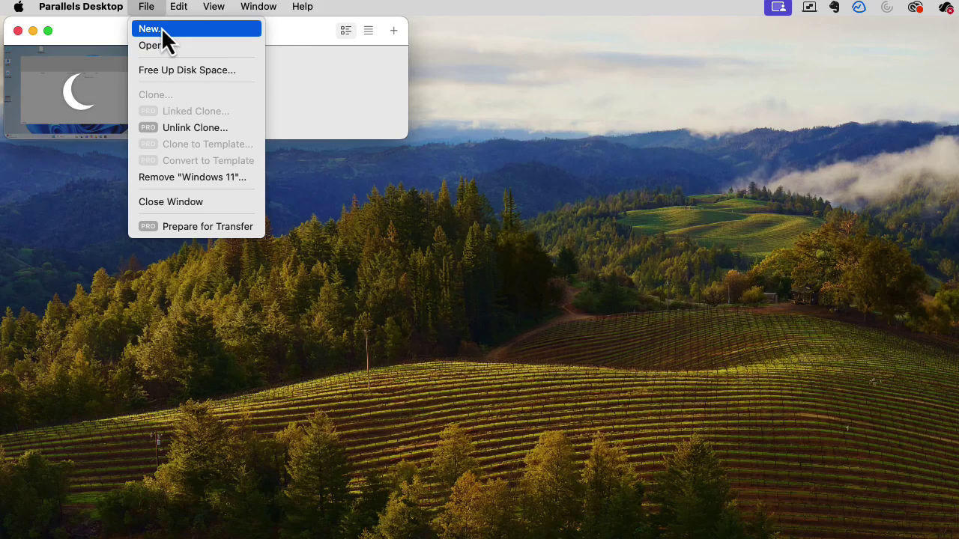
click(161, 28)
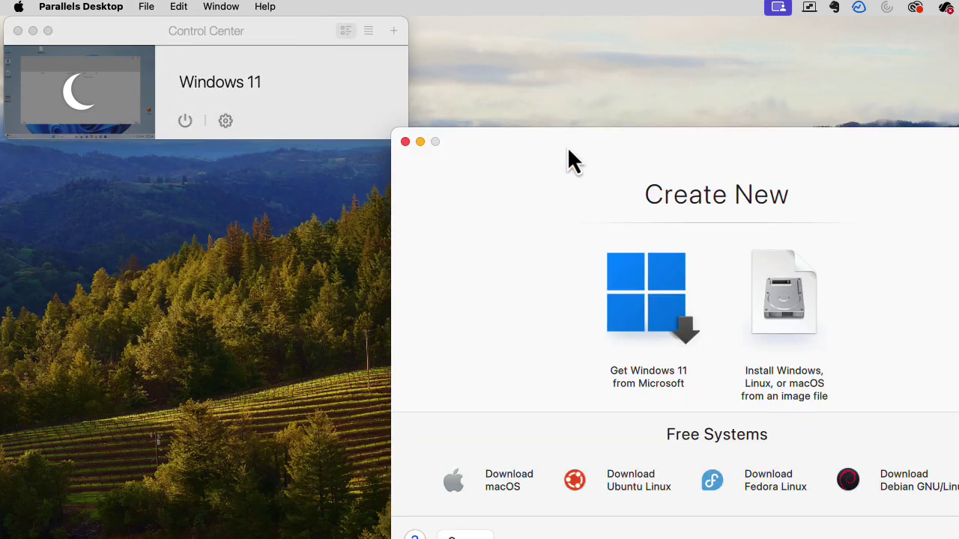
drag(567, 146, 319, 65)
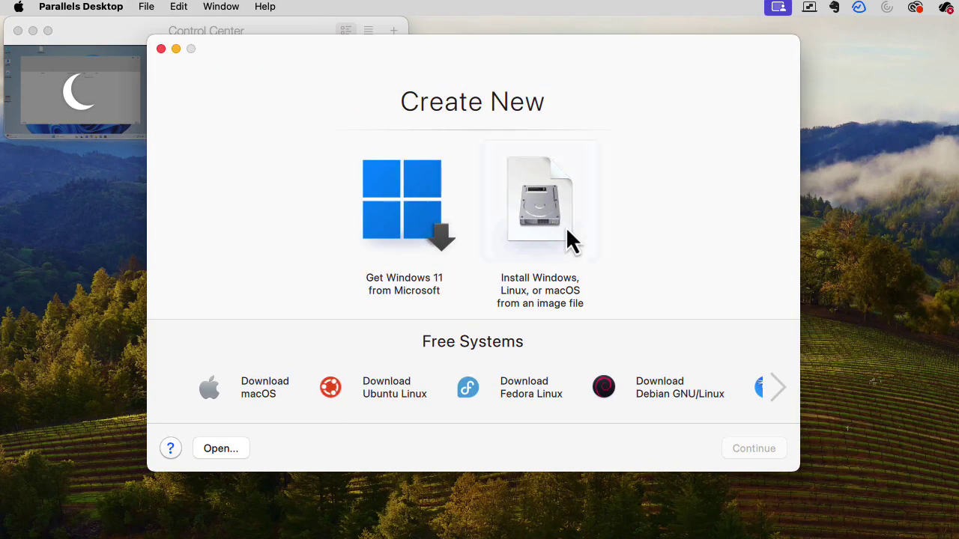
click(334, 391)
click(753, 450)
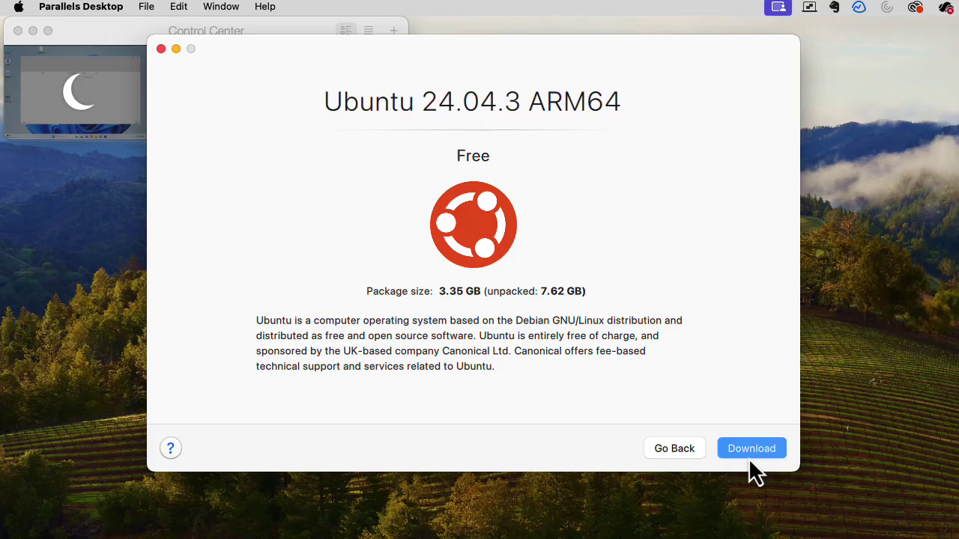
click(749, 456)
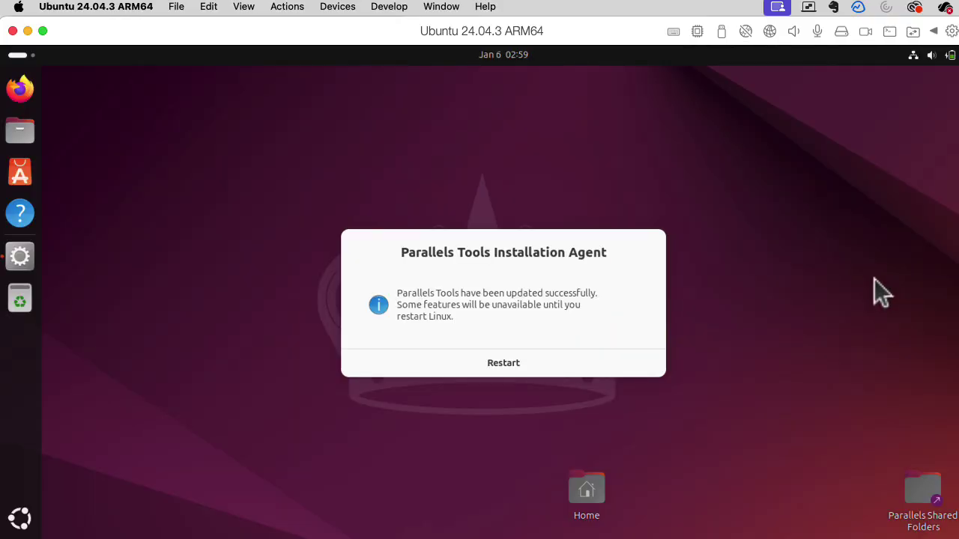
- Restart Linux from the Parallels Tools Installation Agent, then show all installed apps
click(506, 364)
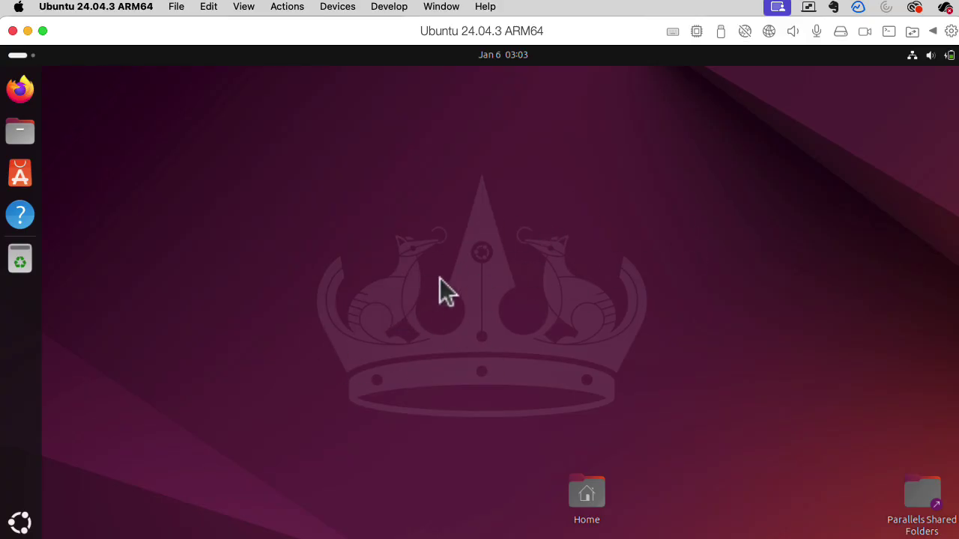
click(20, 523)
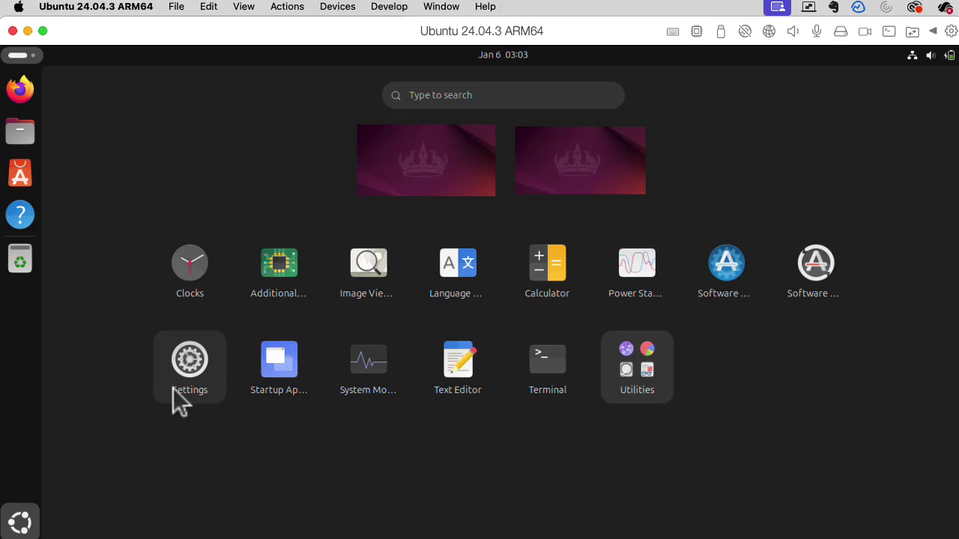
- Open the Users page in Ubuntu Settings and unlock it with the password
click(174, 386)
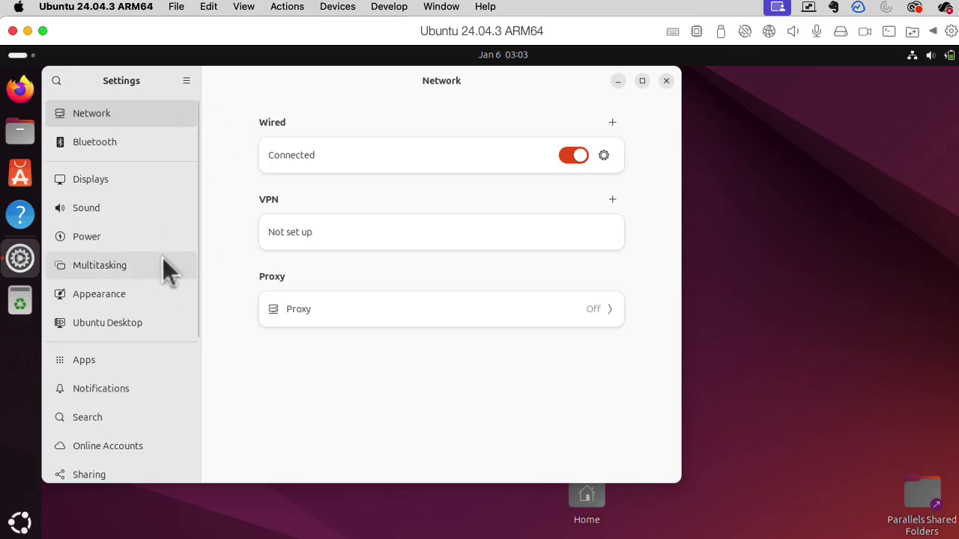
click(56, 80)
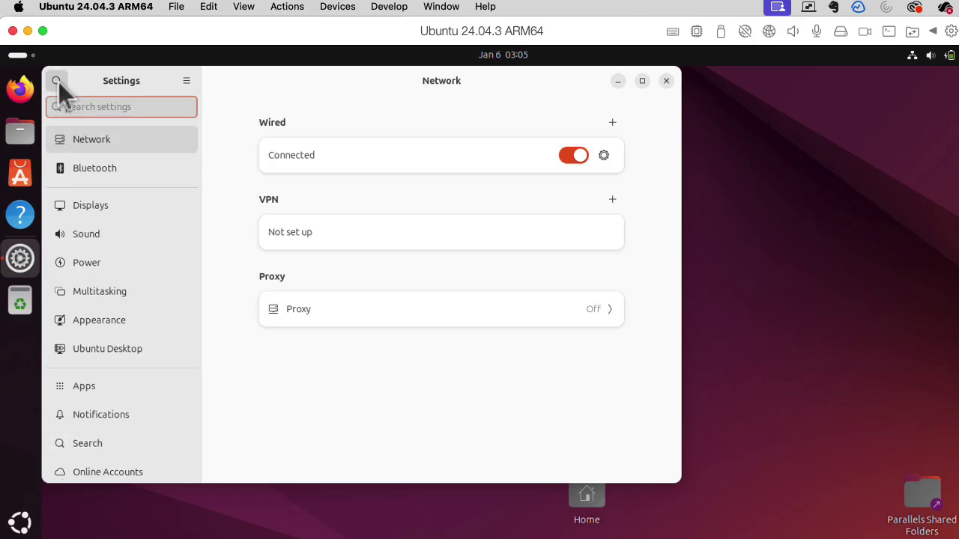
text(users)
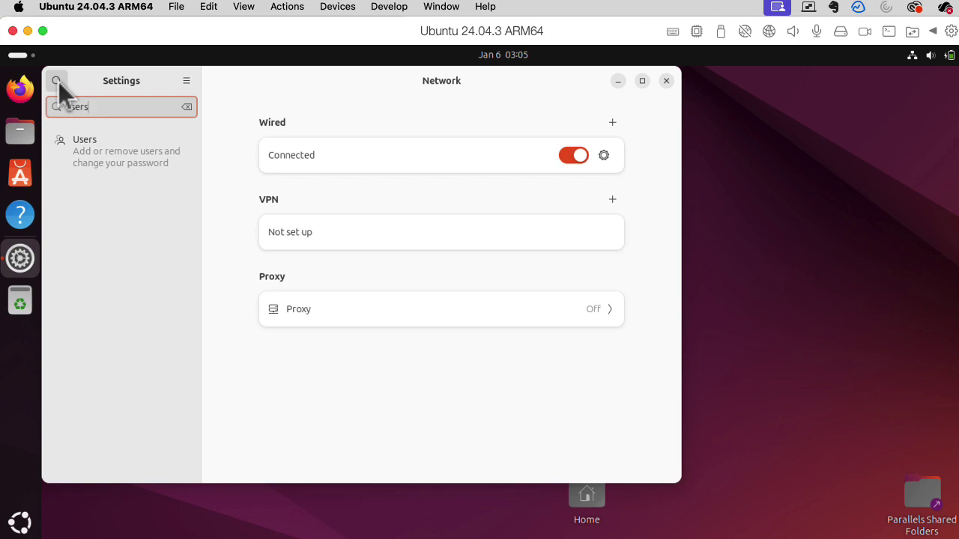
click(106, 156)
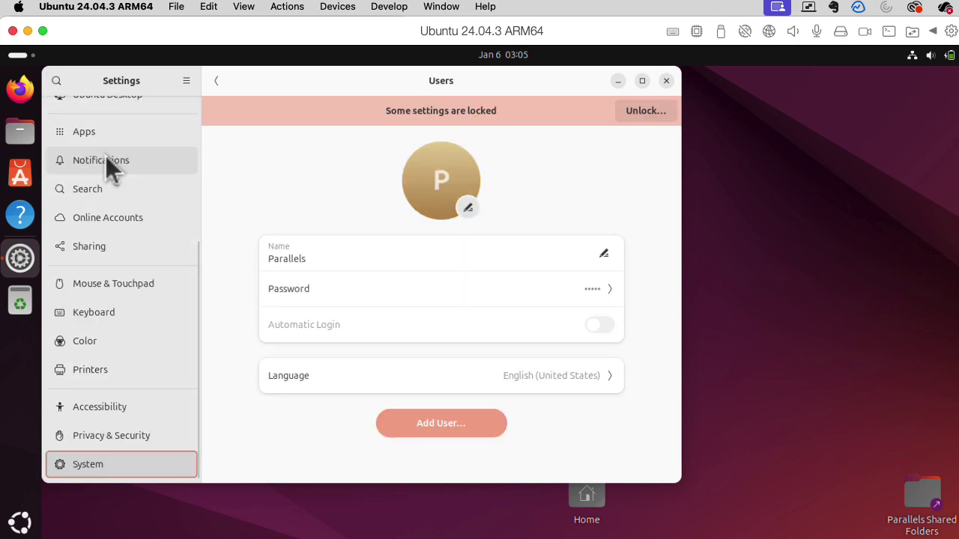
click(635, 110)
key(Return)
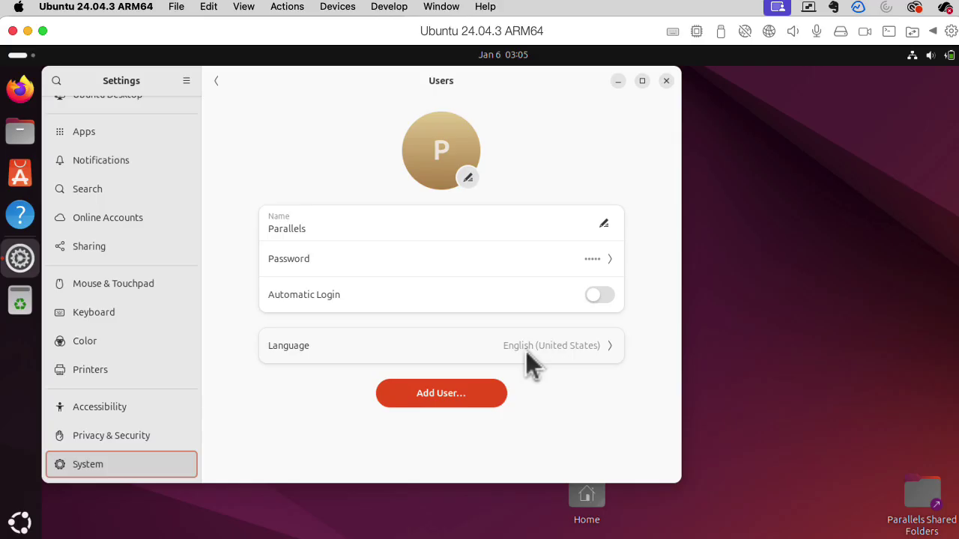
- Start adding a new user named 'ubuntu'
click(441, 392)
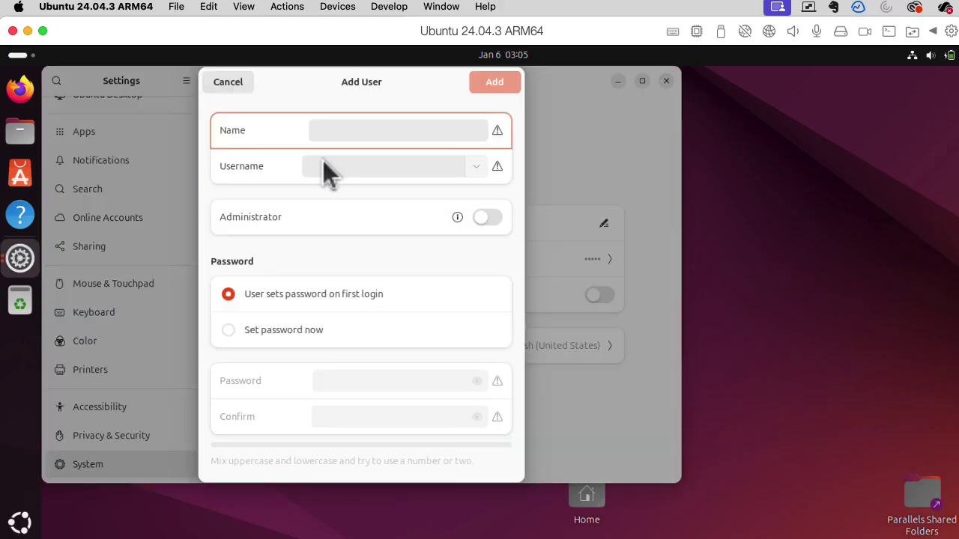
click(354, 129)
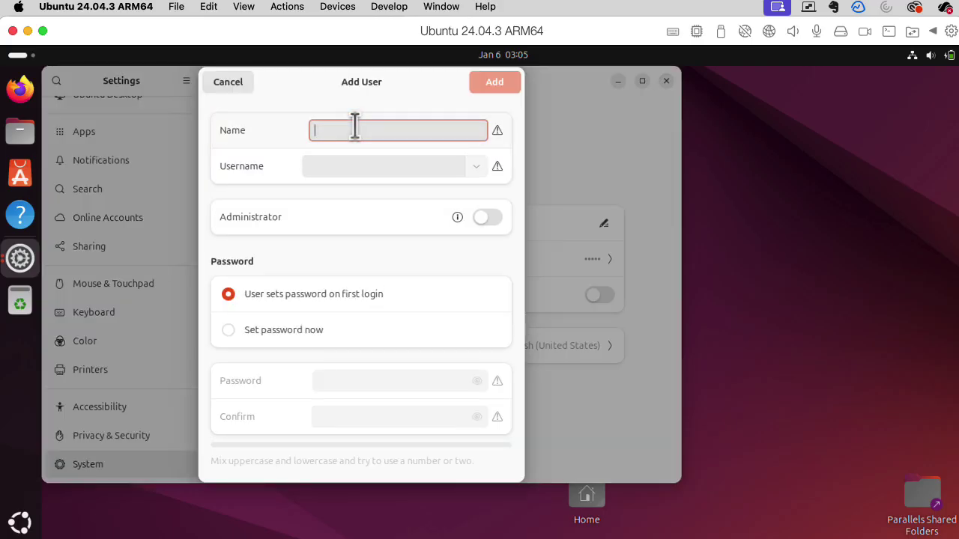
text(she)
key(BackSpace)
key(BackSpace)
key(BackSpace)
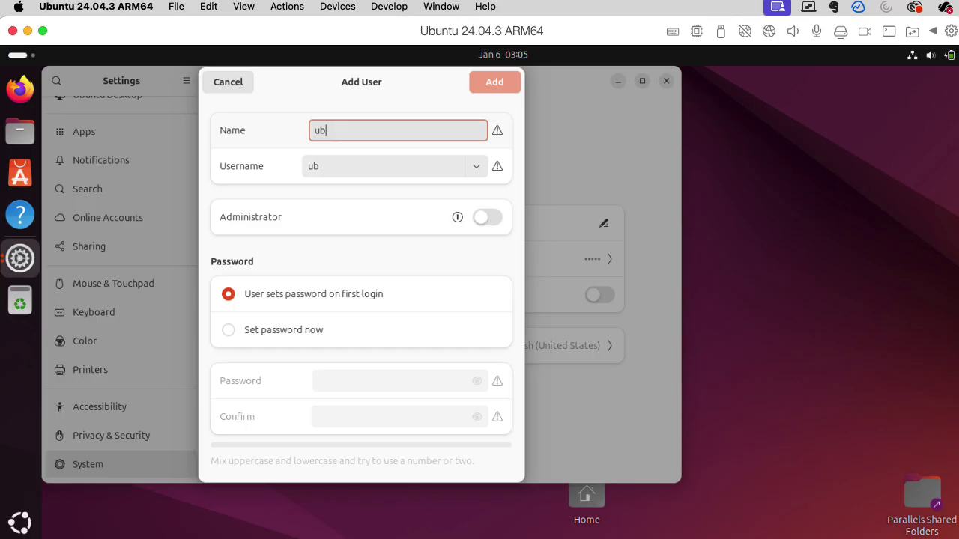
text(ubuntu)
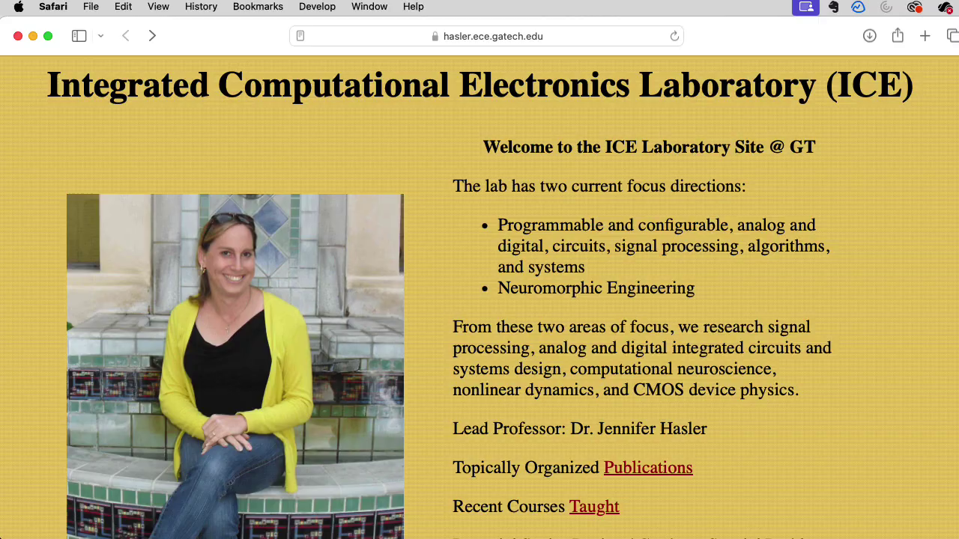
- Open the FPAA tools / Ubuntu VM download page and scroll to the Virtual Machine Download row
scroll(479, 300, down, 15)
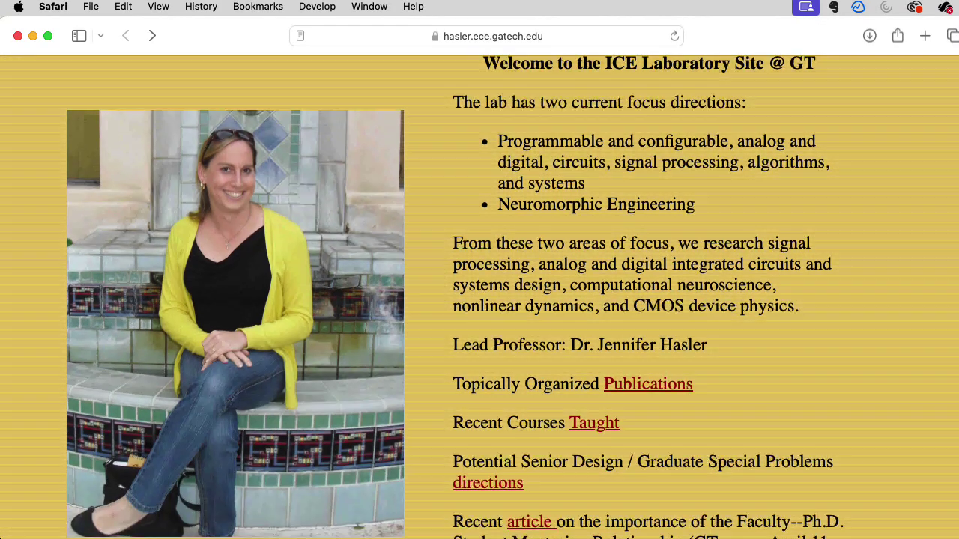
scroll(479, 299, down, 15)
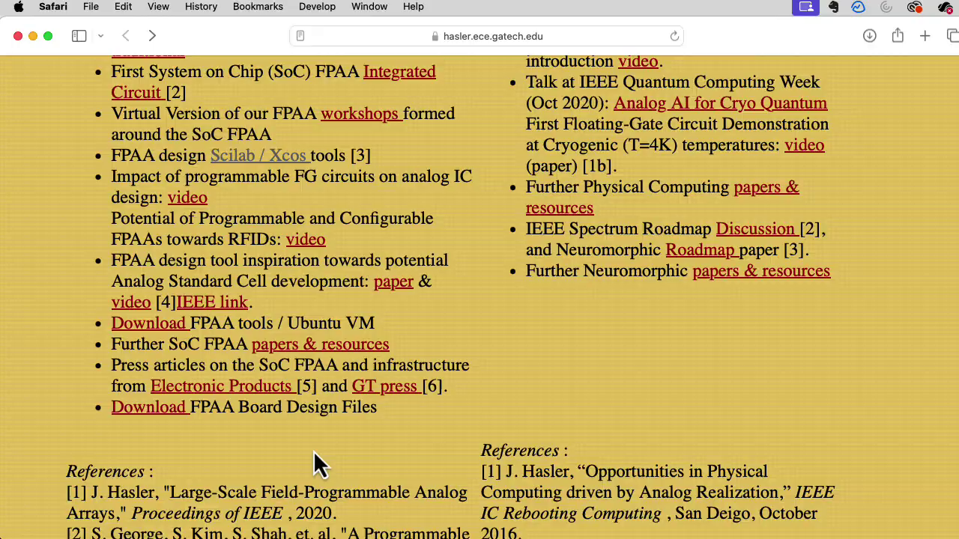
click(160, 323)
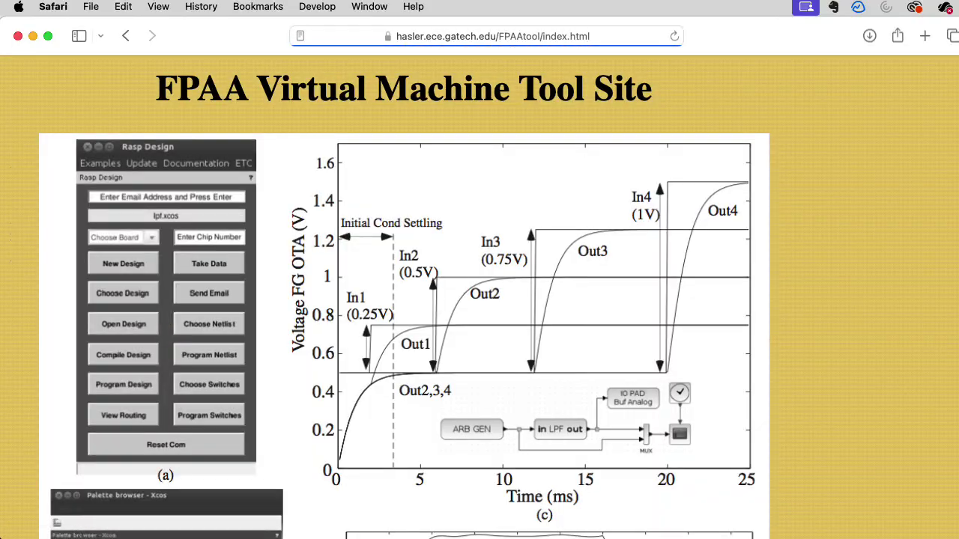
scroll(479, 300, down, 20)
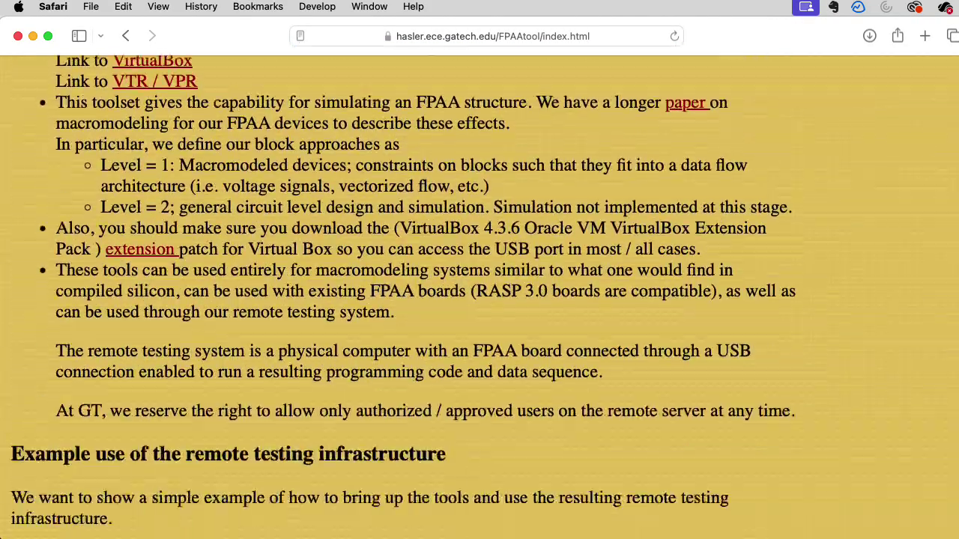
scroll(480, 299, down, 20)
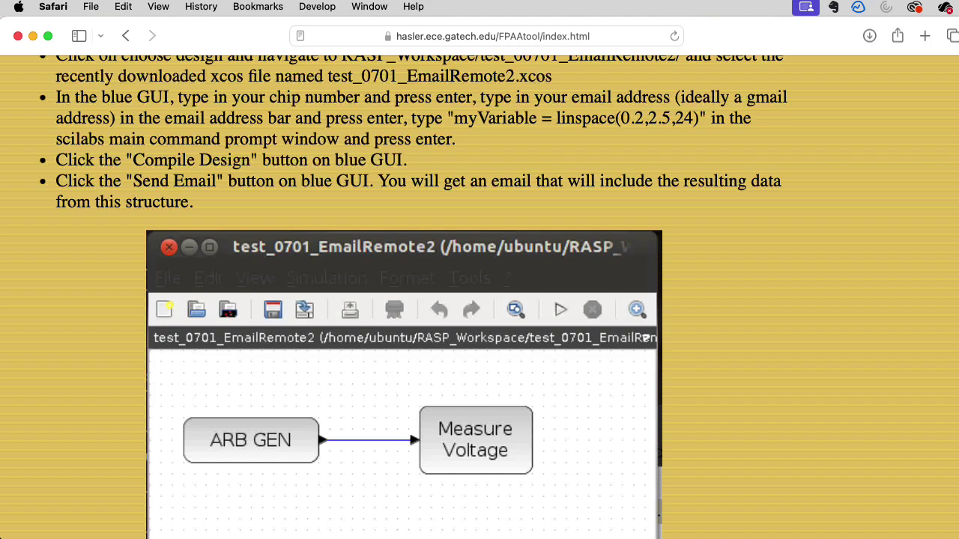
scroll(480, 300, down, 3)
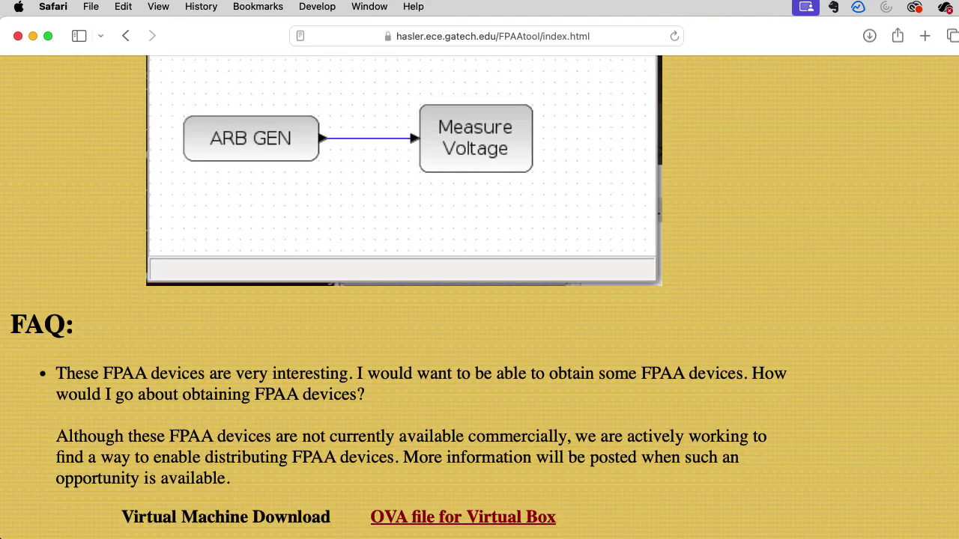
scroll(480, 300, down, 1)
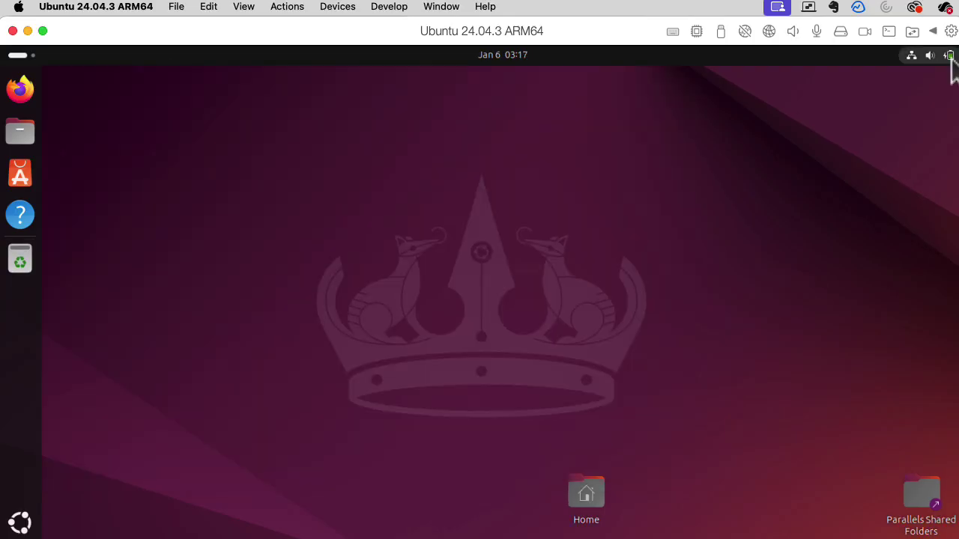
- Log out of the Ubuntu session through quick settings Power > Log Out
click(946, 55)
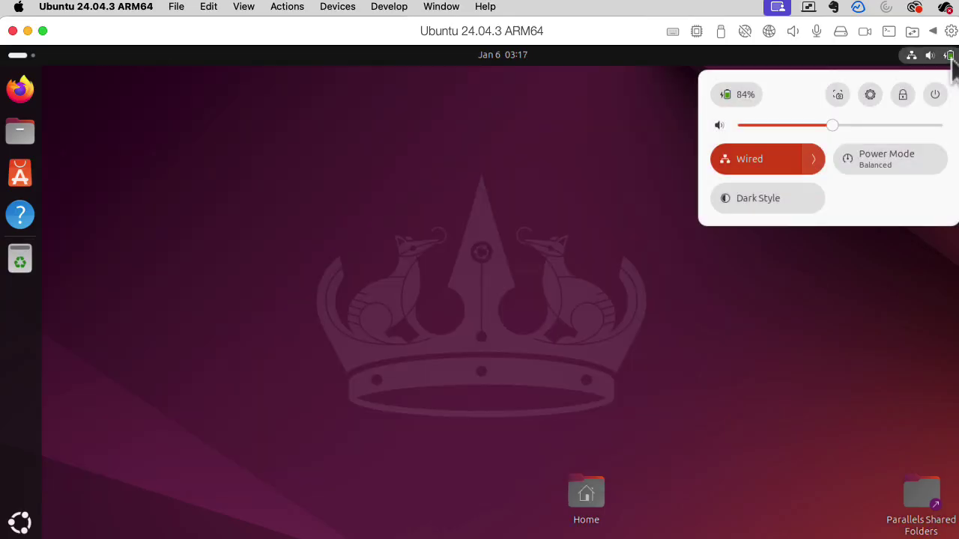
click(934, 96)
click(747, 232)
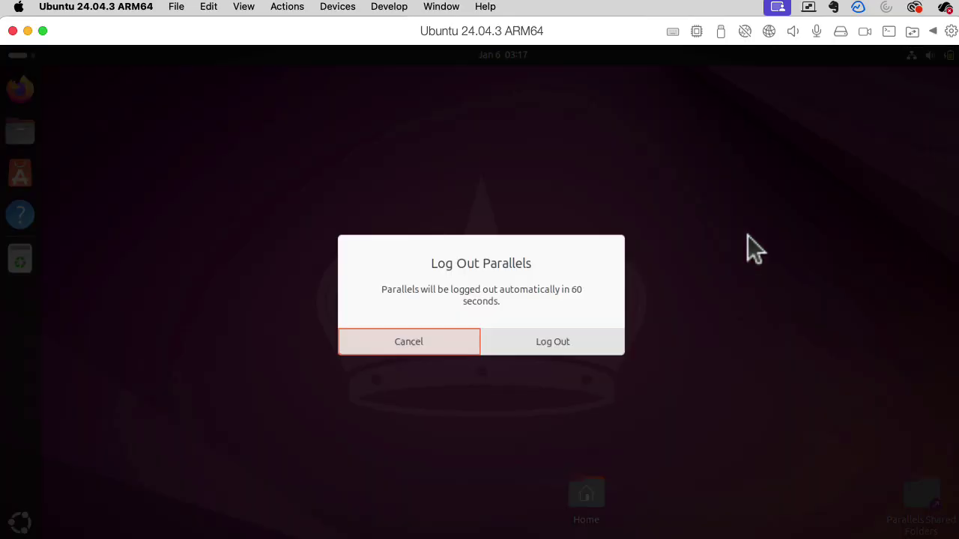
click(552, 341)
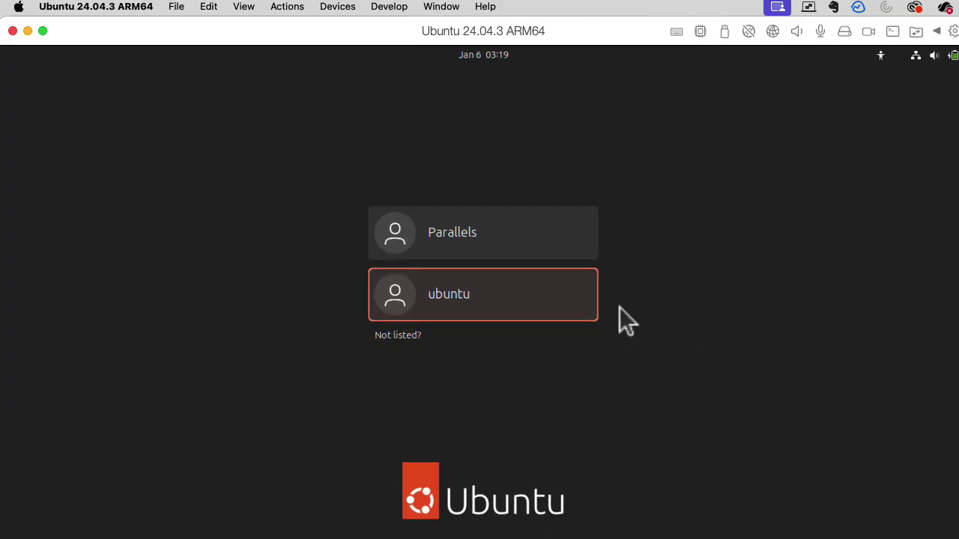
- Sign in as the ubuntu user, skip Ubuntu Pro, decline system data sharing, and finish setup
click(530, 299)
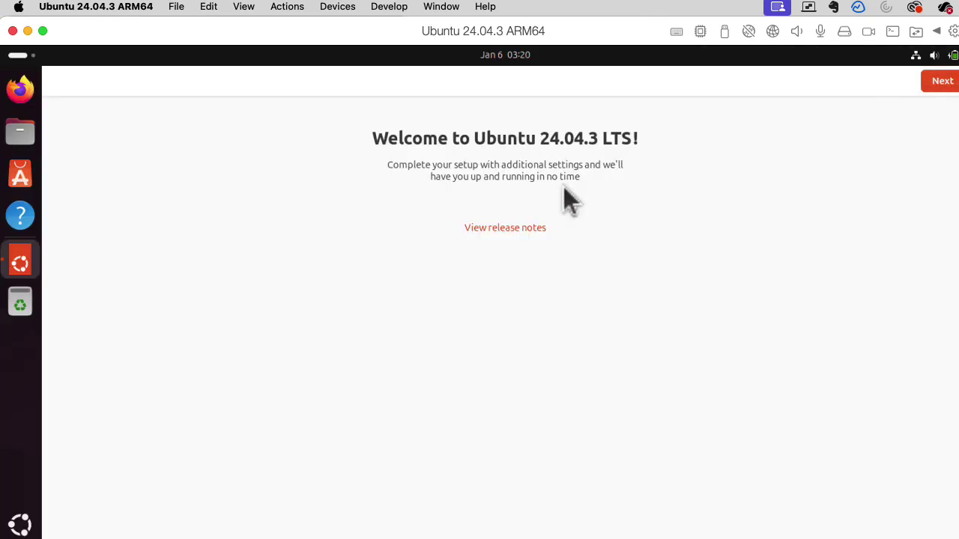
click(942, 83)
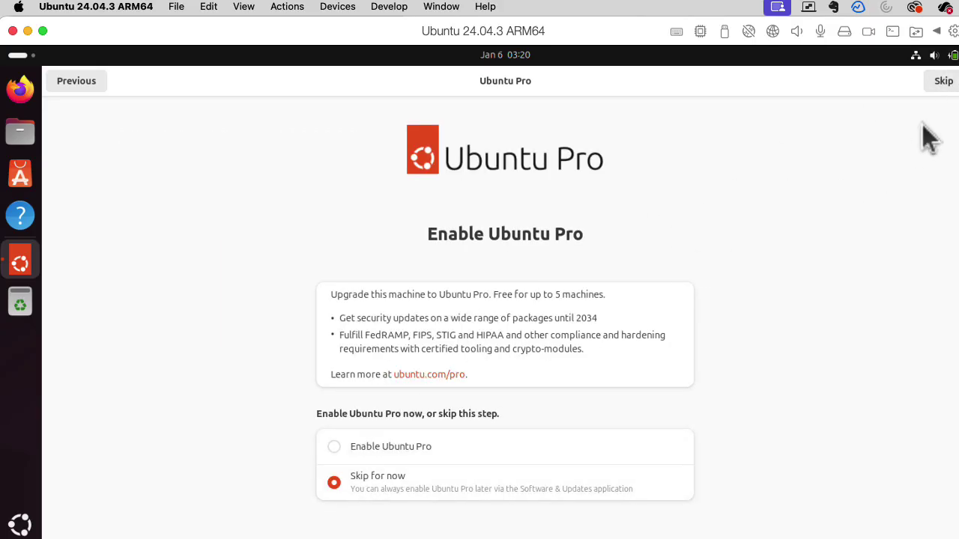
click(942, 81)
click(479, 252)
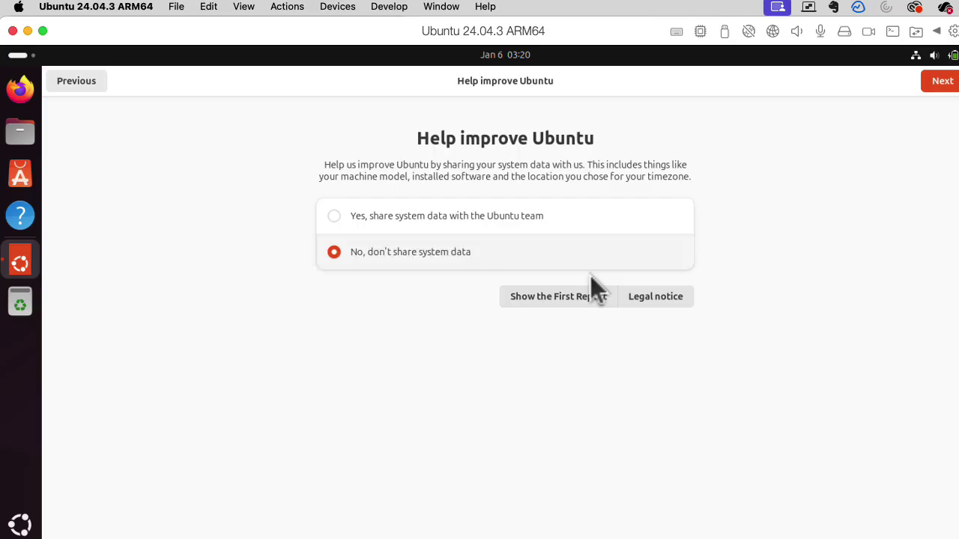
click(934, 87)
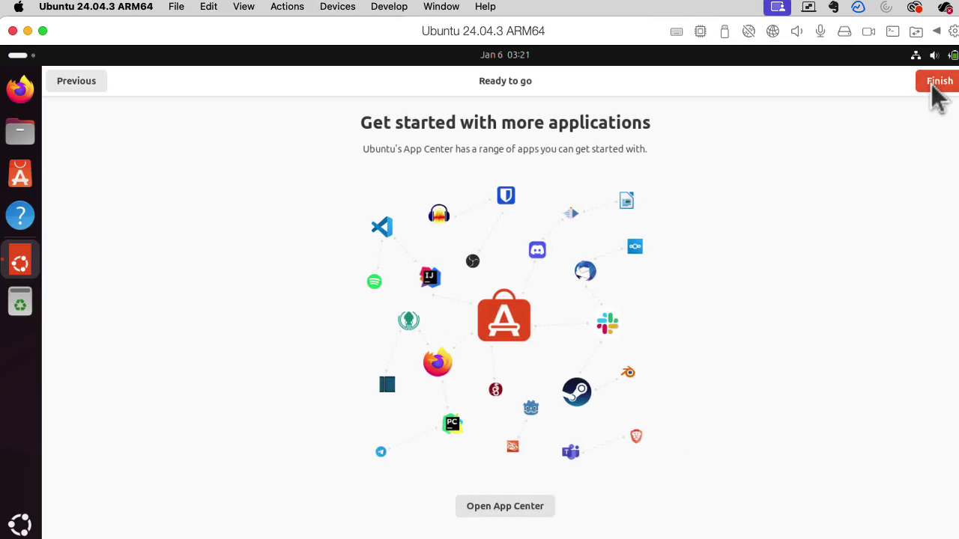
click(934, 84)
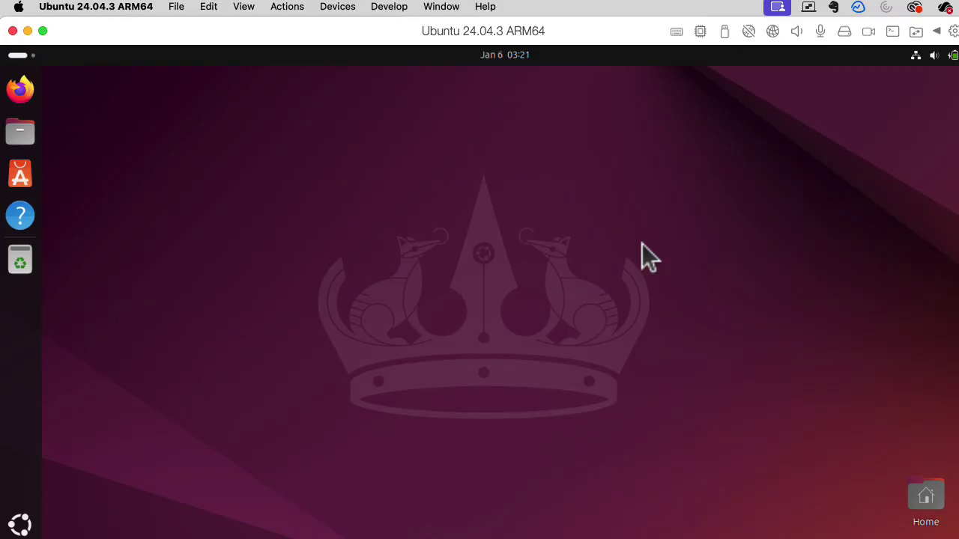
- Open Terminal and refresh the package lists with 'sudo apt update'
click(20, 525)
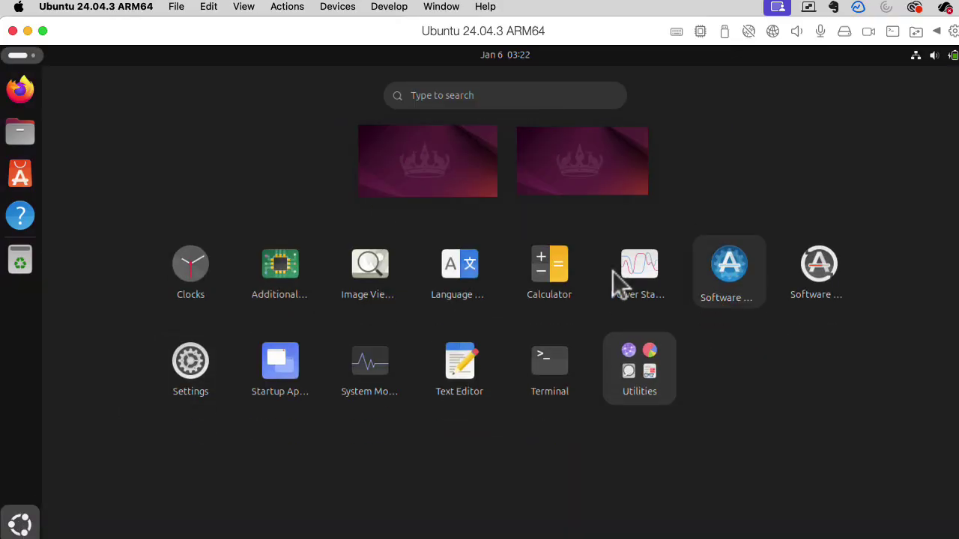
click(550, 362)
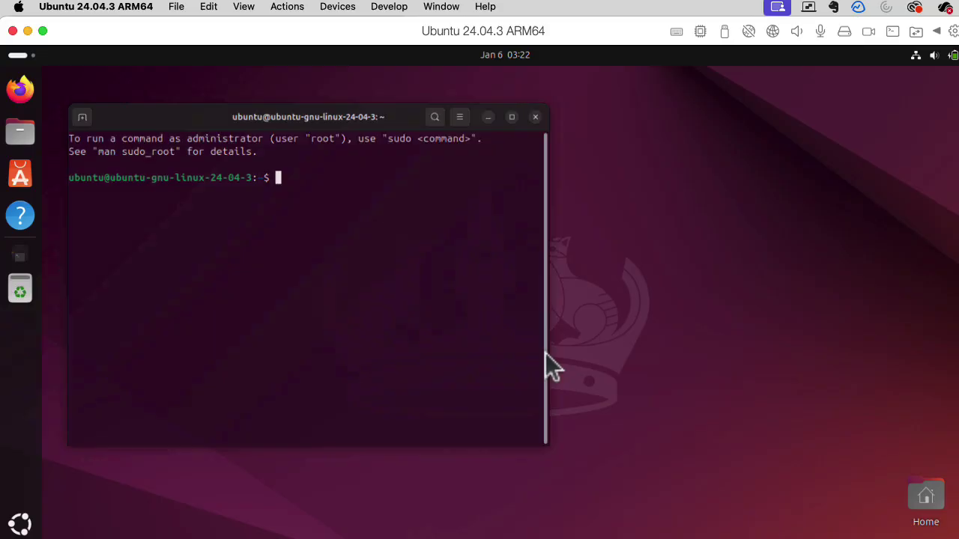
text(apt g)
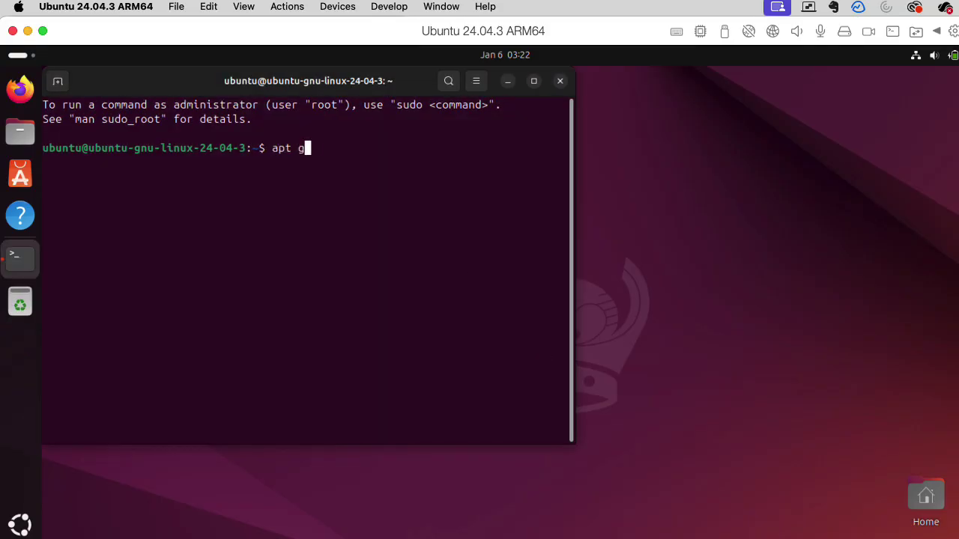
text(et update)
key(Return)
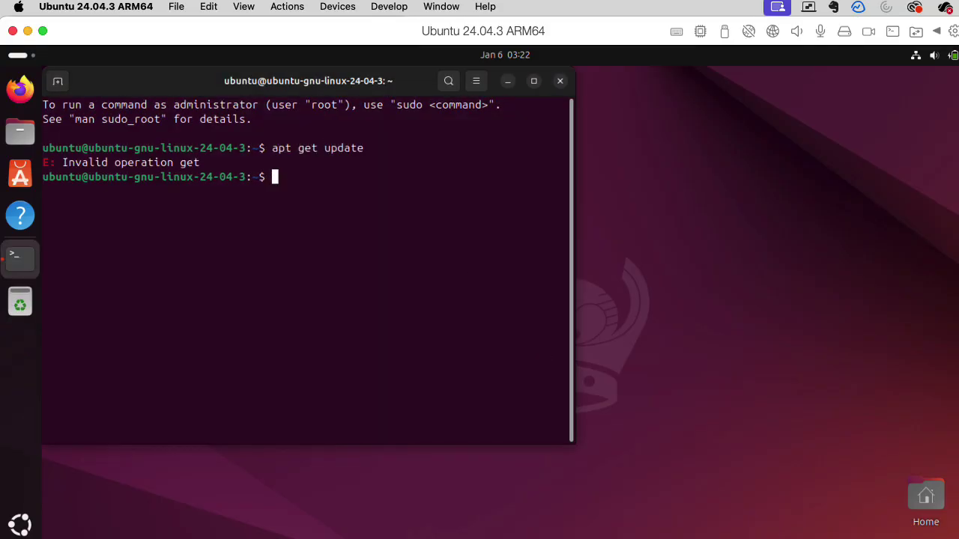
text(a)
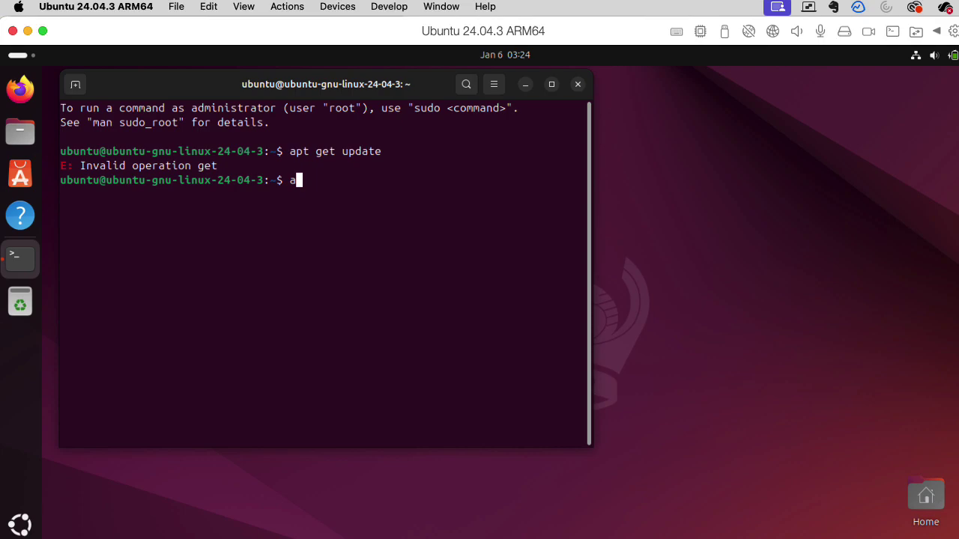
text(pt update)
key(Return)
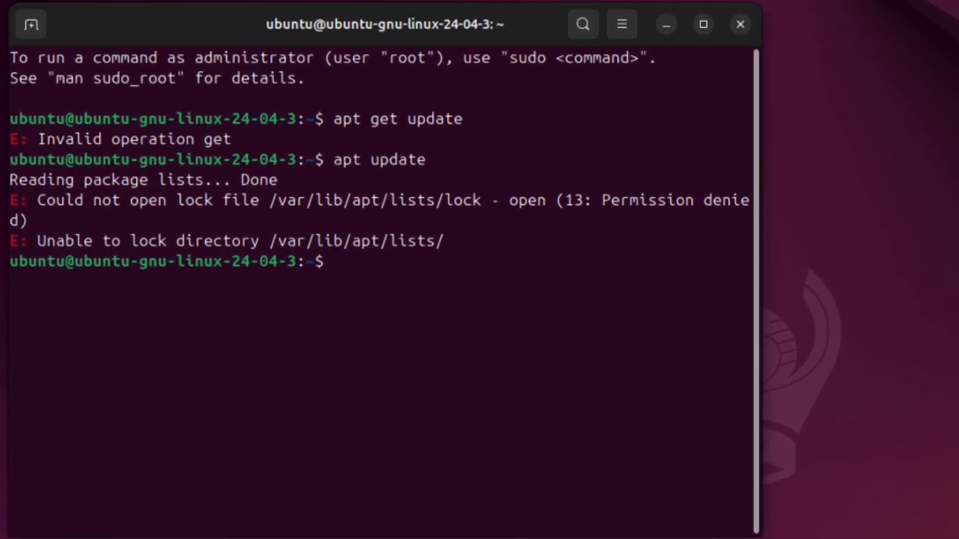
text(sud)
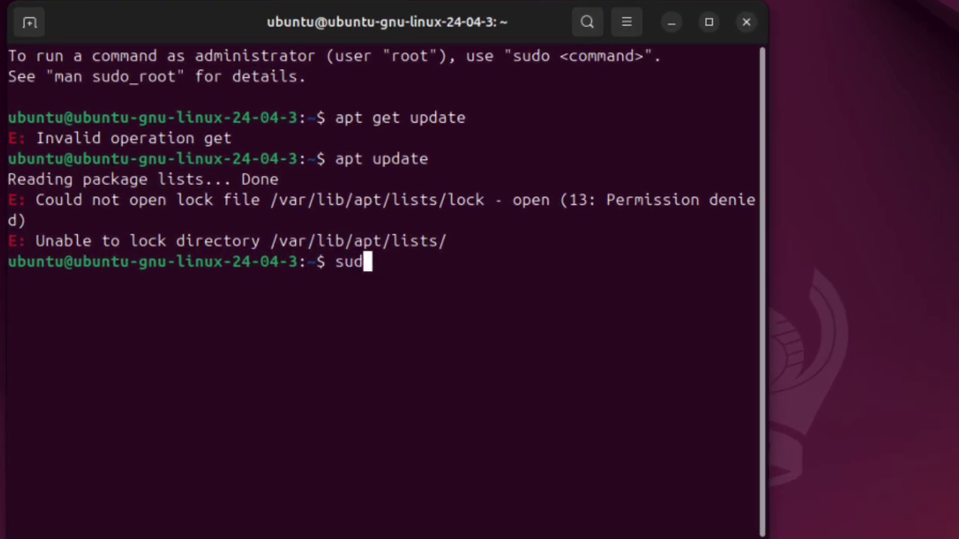
text(o apt update)
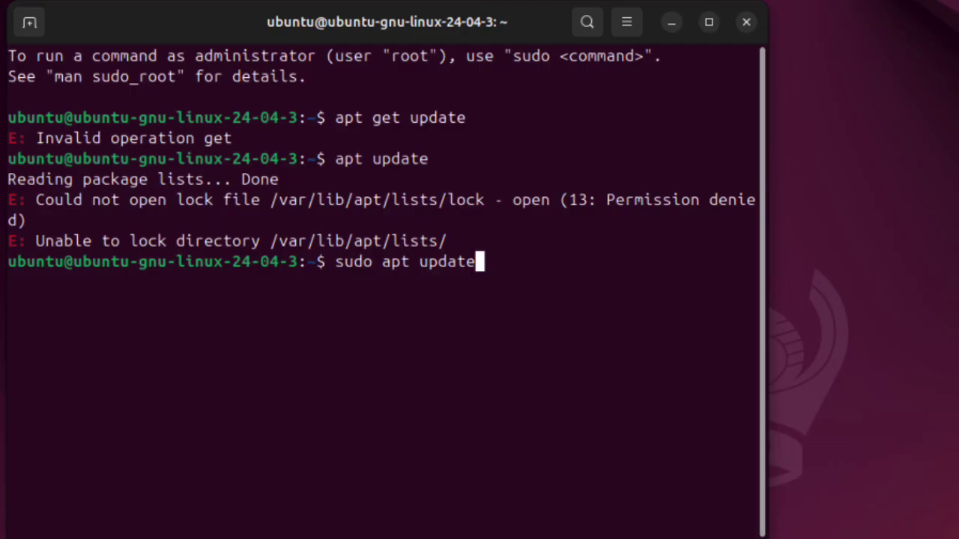
key(Return)
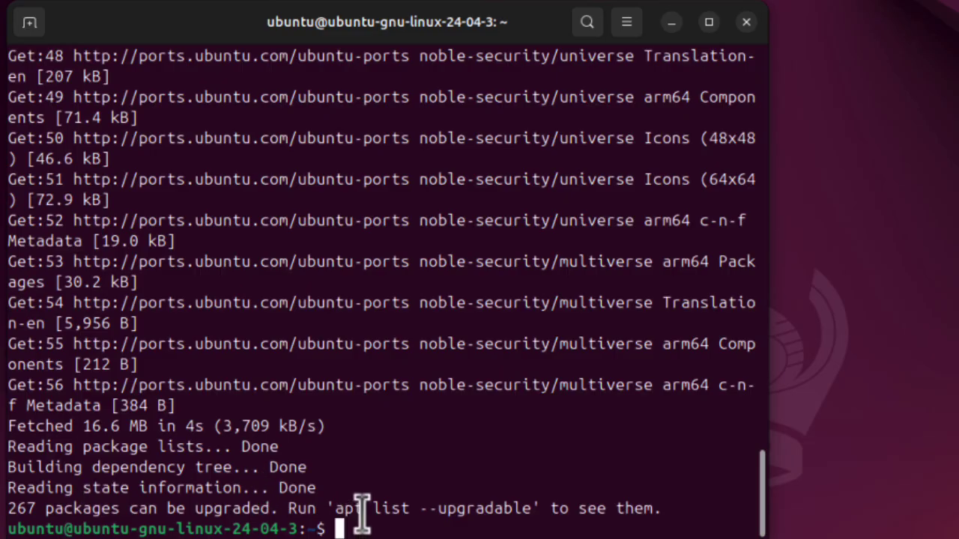
- Run 'sudo apt upgrade' and answer Y to upgrade the 267 packages
text(ap)
key(BackSpace)
key(BackSpace)
text(sudp a)
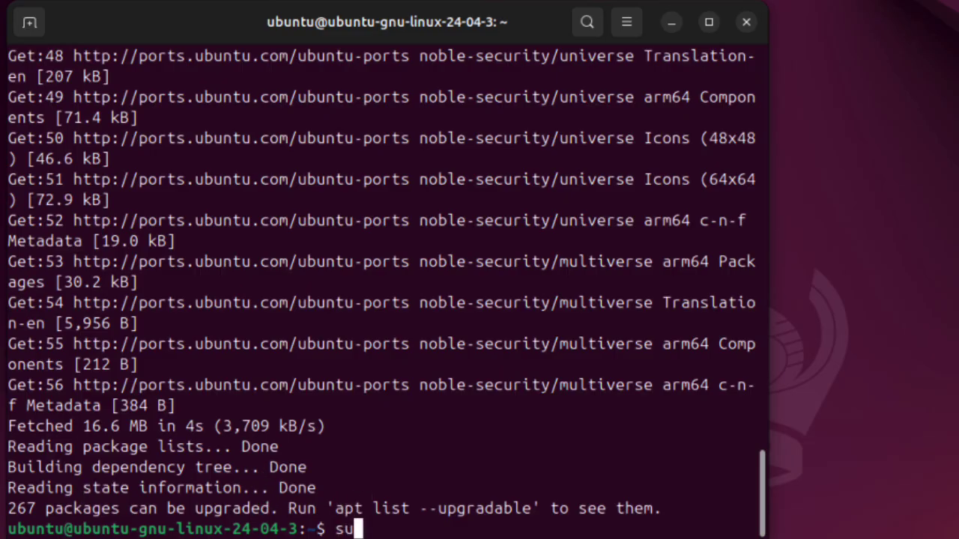
key(BackSpace)
key(BackSpace)
key(BackSpace)
text(o apt upgrade)
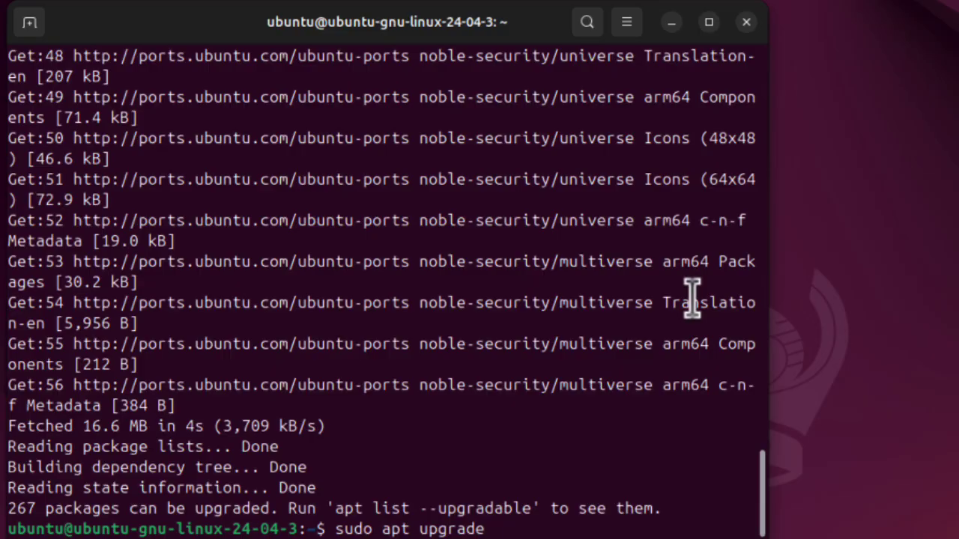
key(Return)
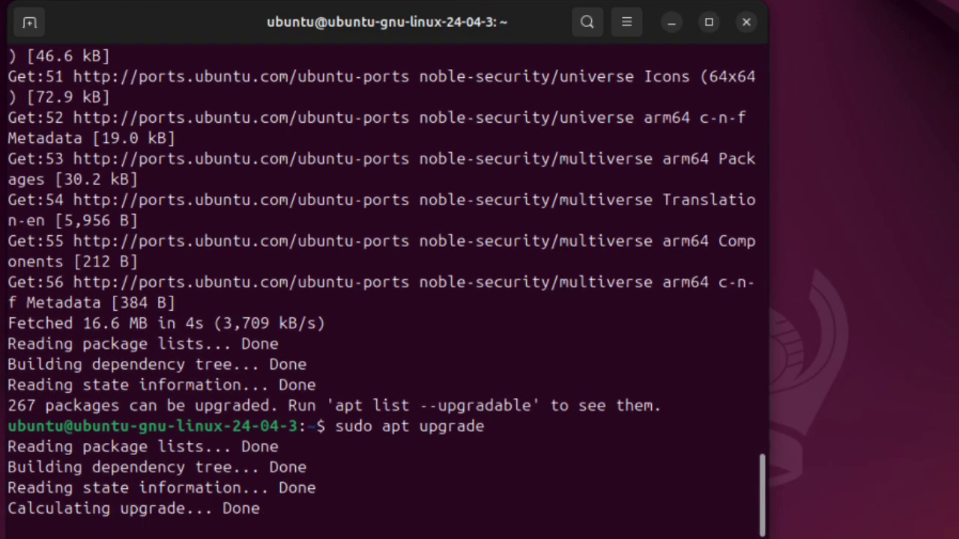
text(Y)
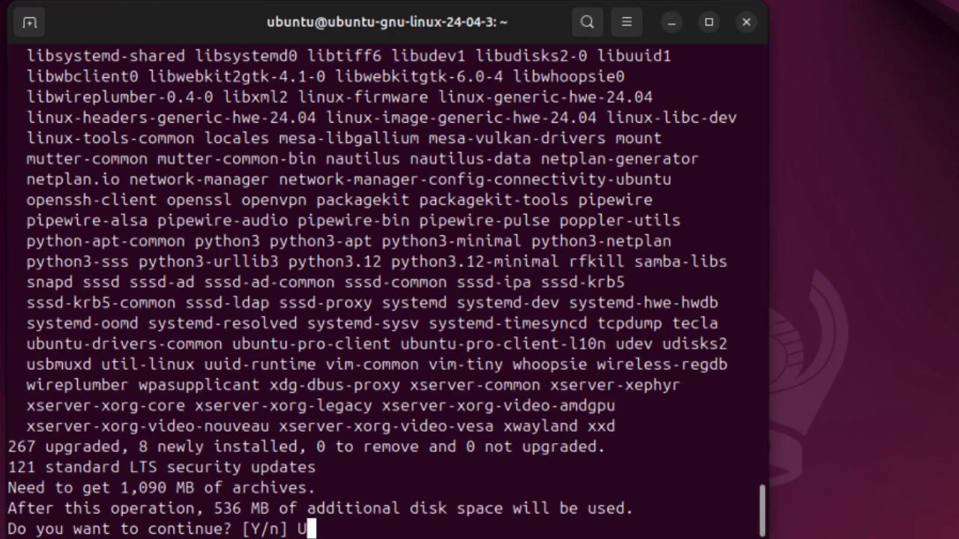
key(Return)
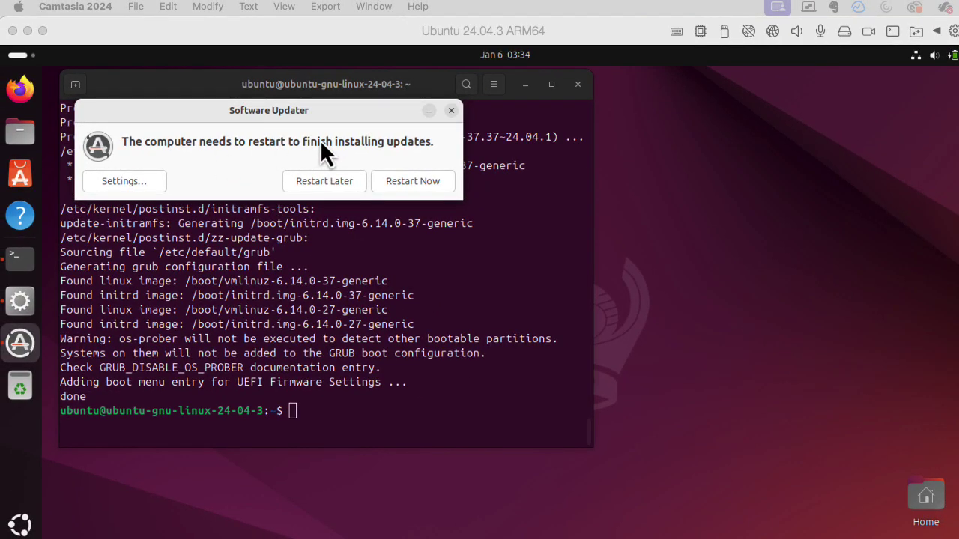
- Restart the Ubuntu VM from Software Updater to finish installing updates
click(253, 117)
drag(252, 117, 649, 182)
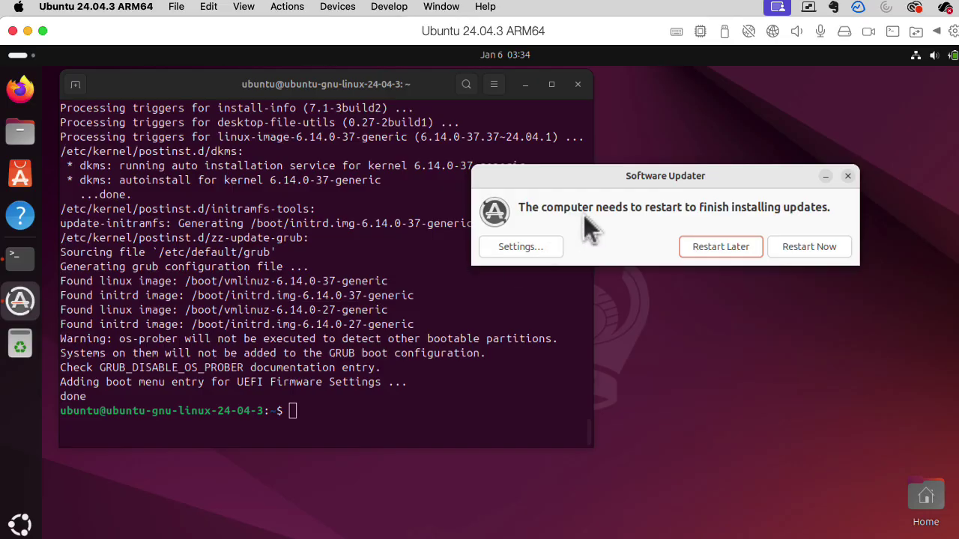
click(798, 249)
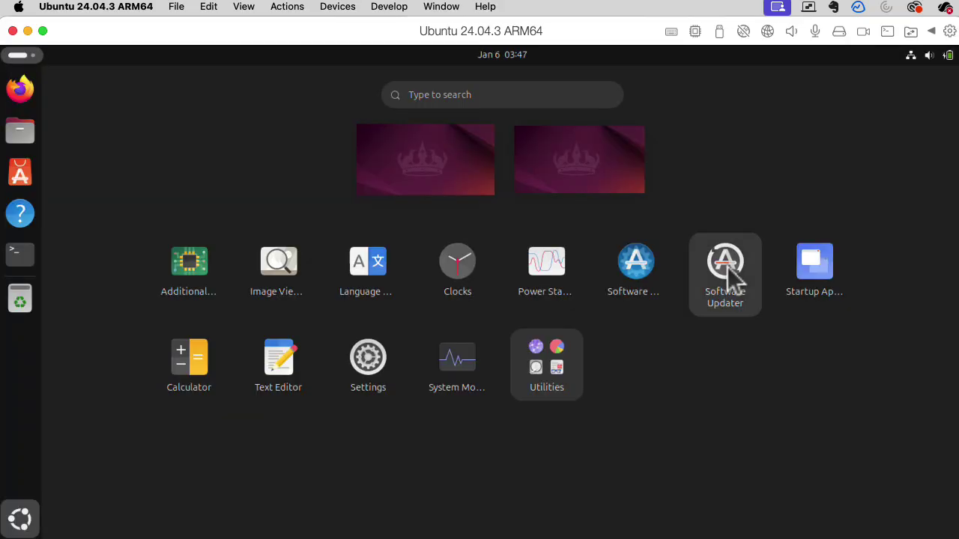
- Install the remaining updates in Software Updater until it reports up to date
click(726, 267)
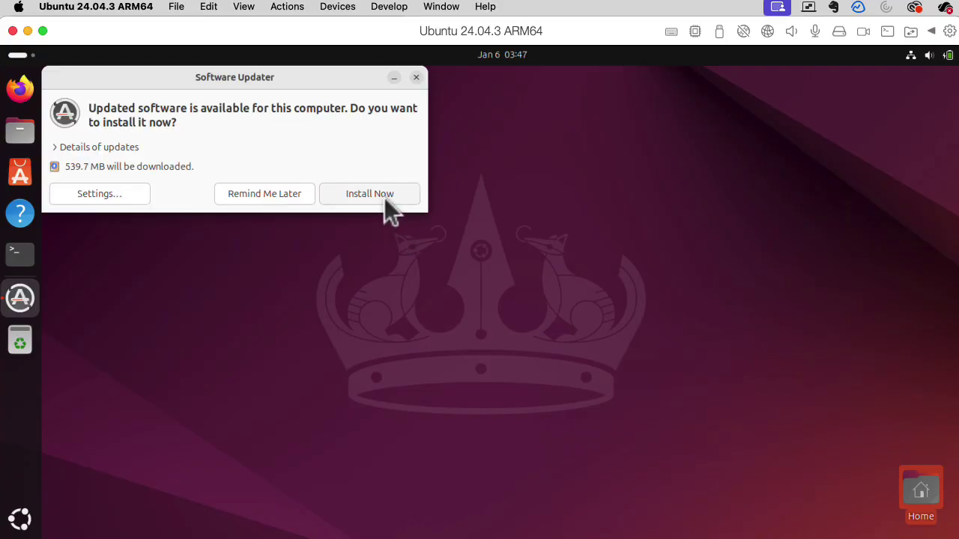
click(384, 198)
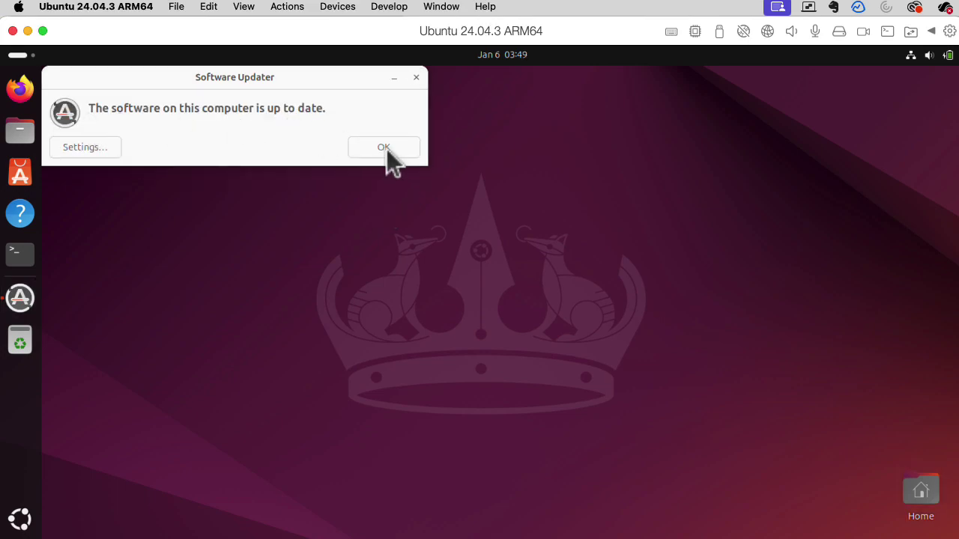
click(386, 148)
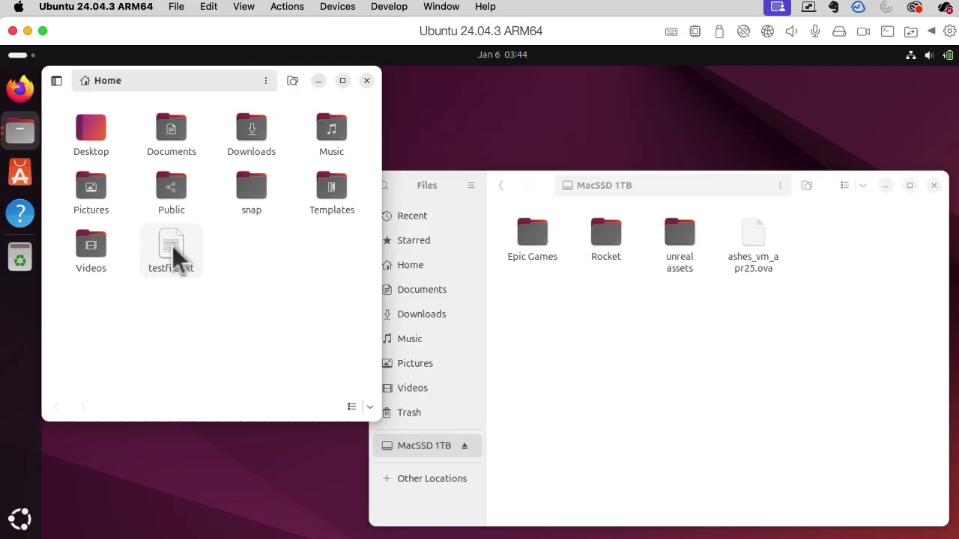
- Copy testfile.txt onto the MacSSD 1TB drive, open it to check, and pin Terminal to the dash
click(172, 247)
drag(227, 269, 626, 338)
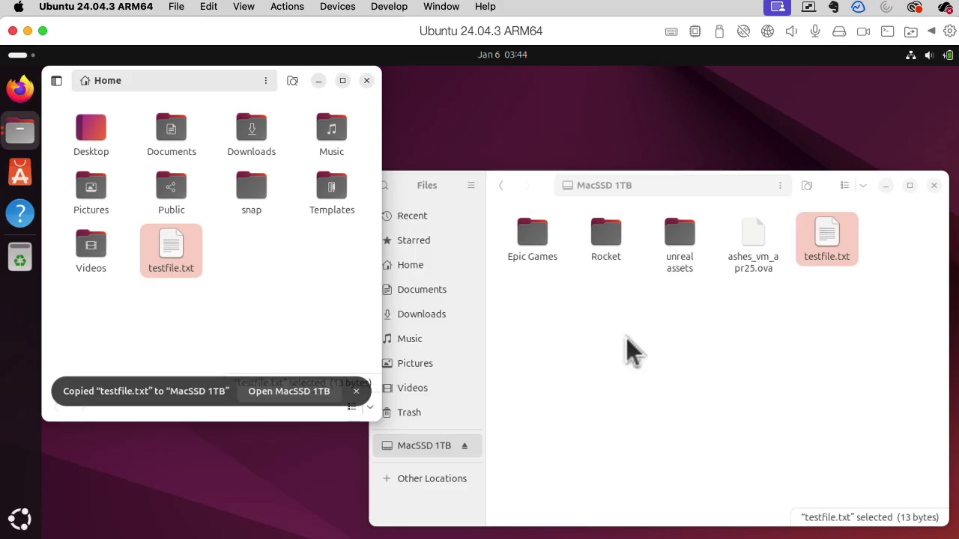
click(626, 337)
double_click(827, 241)
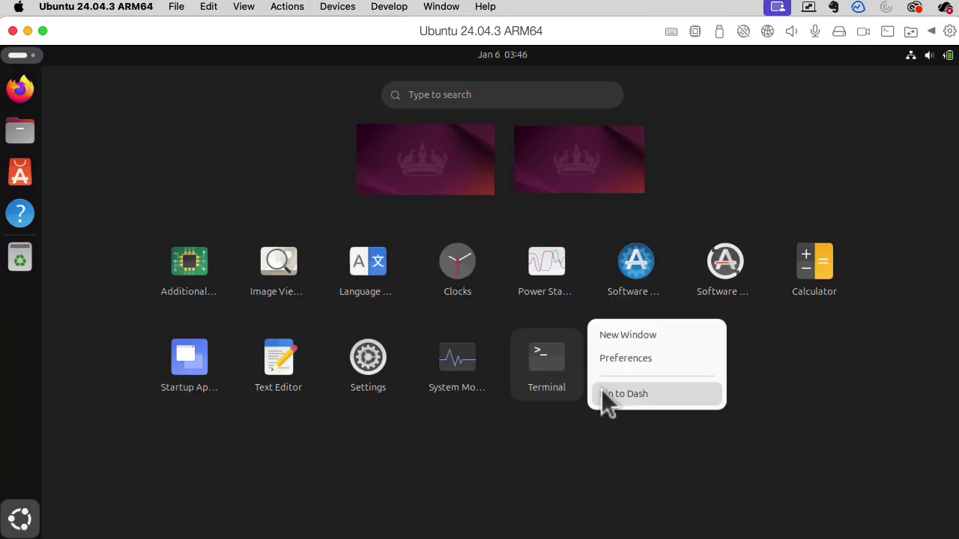
click(601, 391)
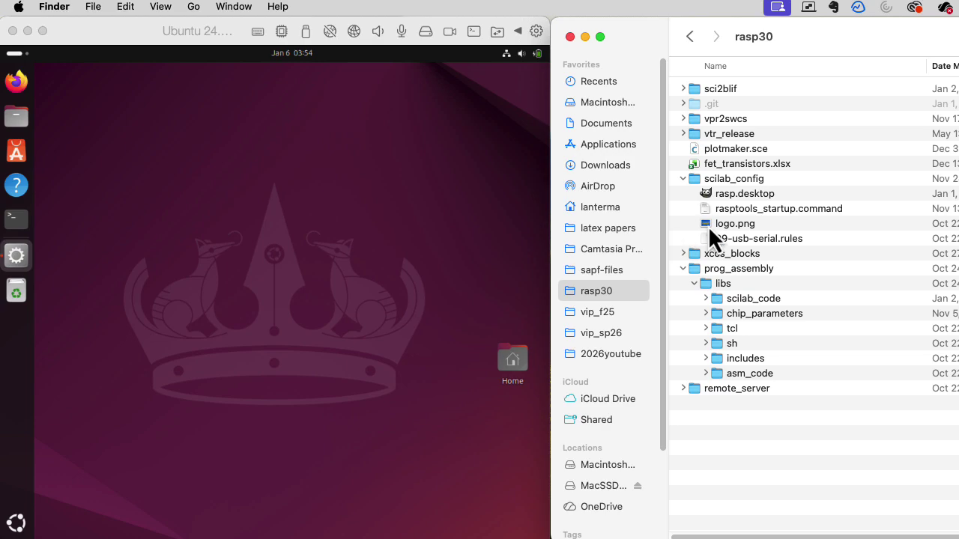
- Copy logo.png from the Mac onto the Ubuntu desktop and preview the image
drag(708, 225, 432, 240)
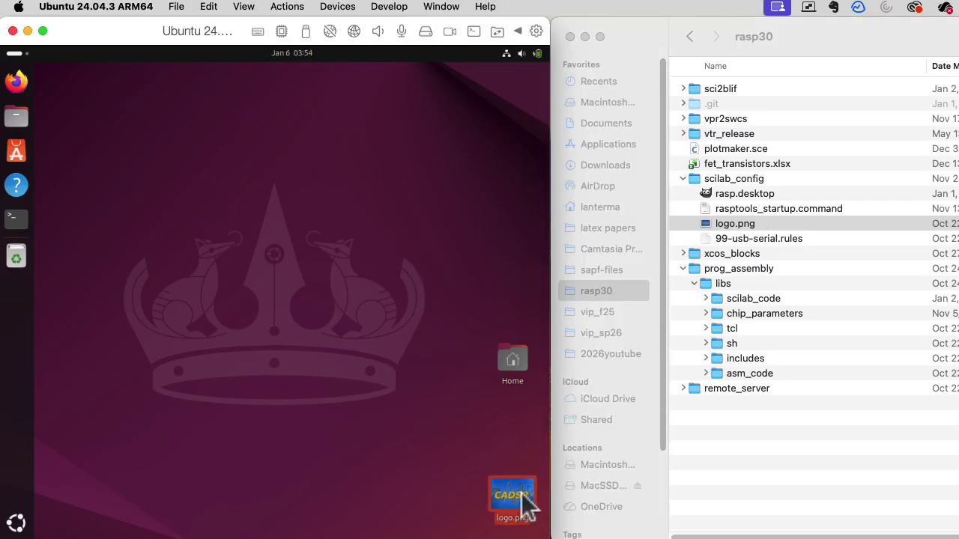
double_click(523, 498)
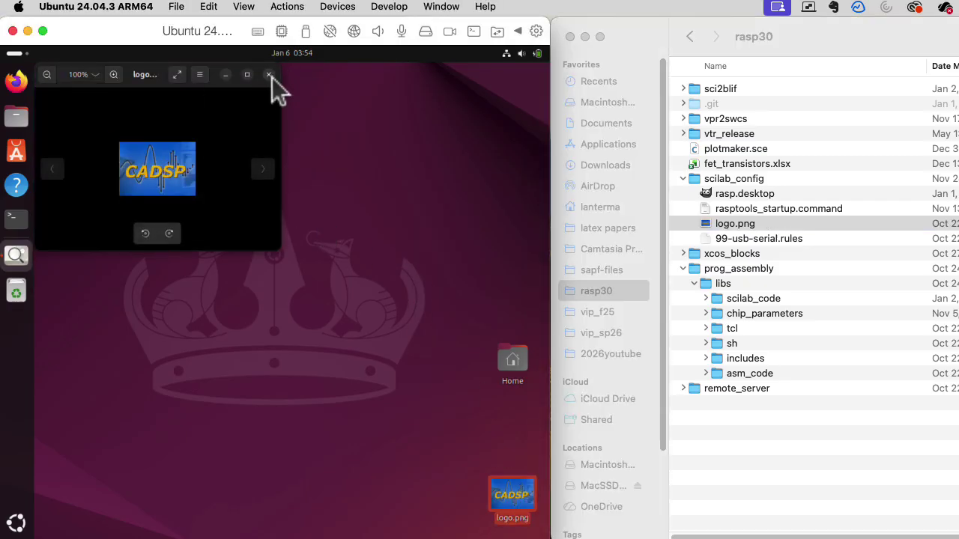
click(269, 75)
- Rename the desktop logo.png to logo2.png, copy it into the Mac's rasp30 folder and open it
right_click(507, 500)
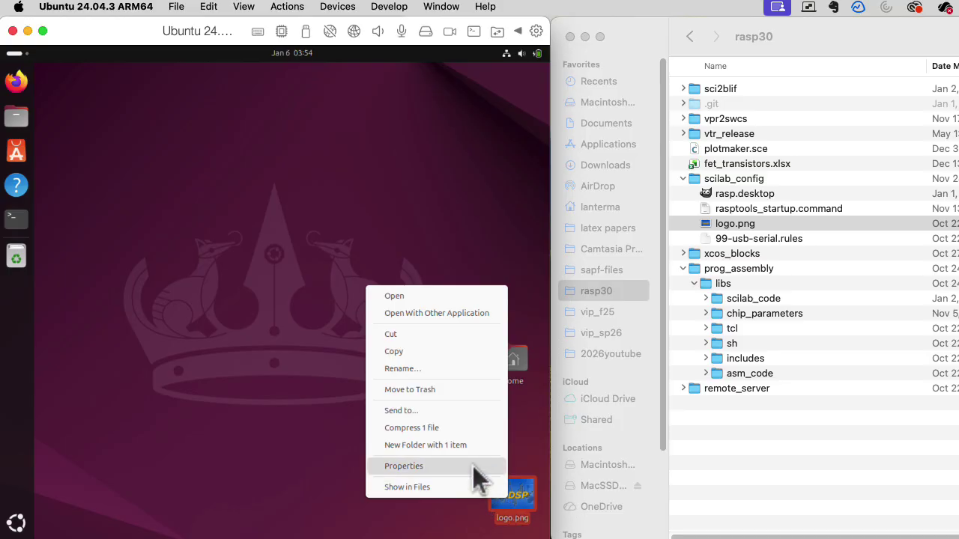
click(449, 367)
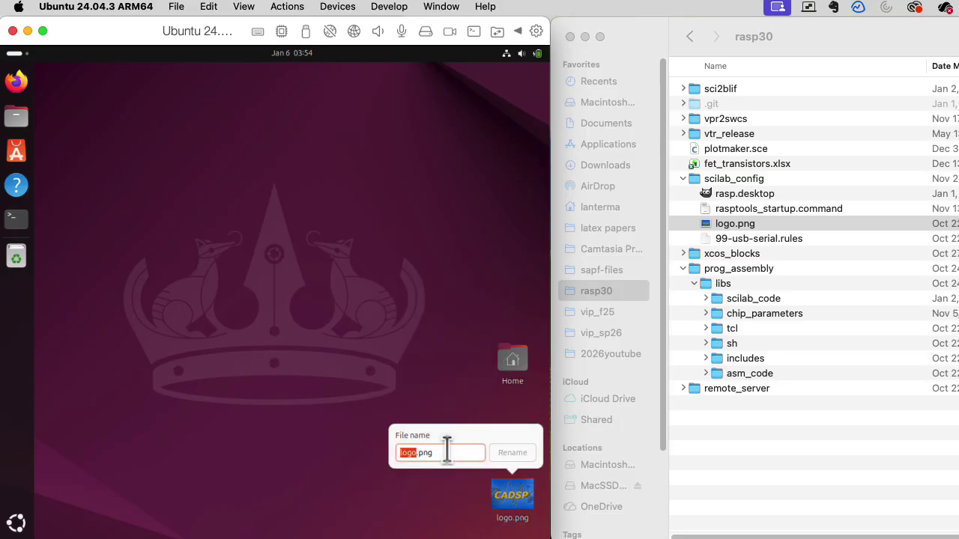
key(Right)
text(2)
key(Return)
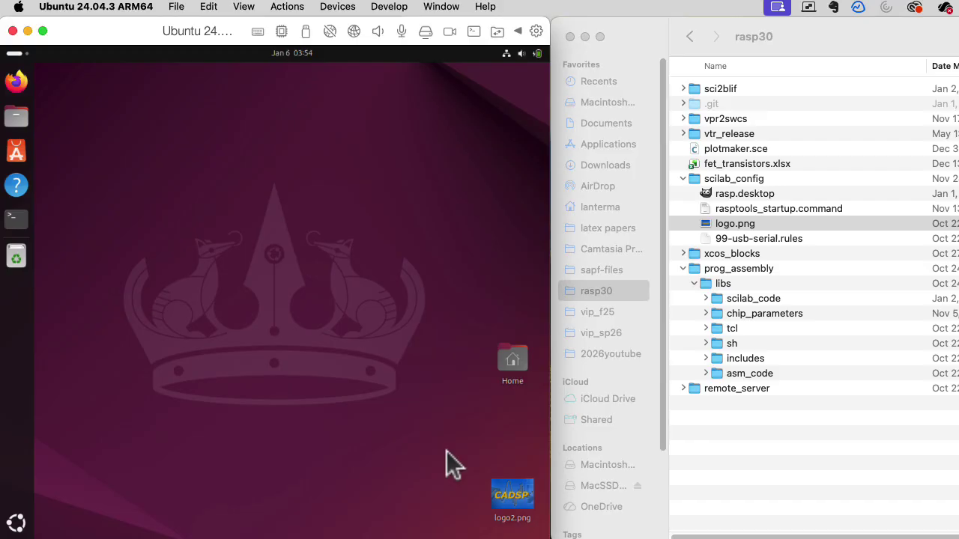
drag(511, 501, 749, 448)
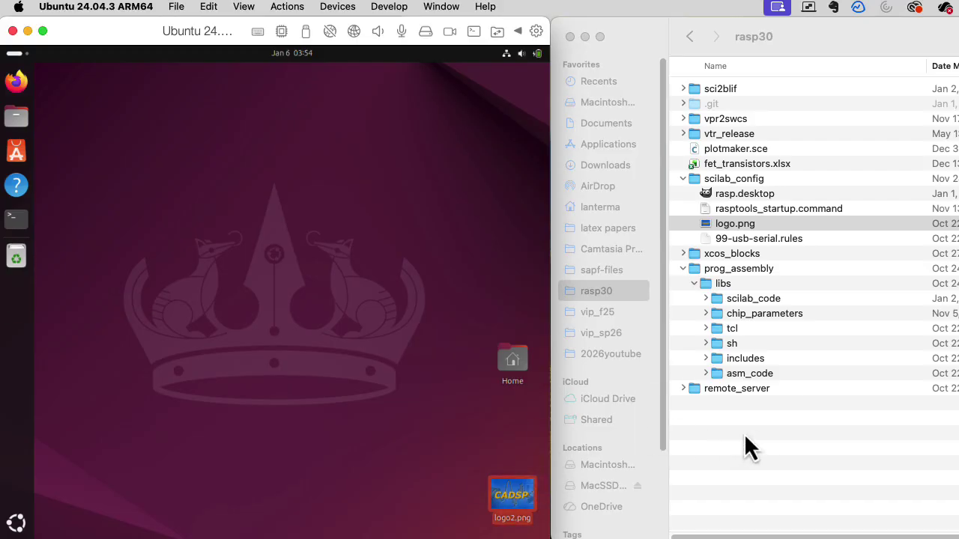
double_click(725, 105)
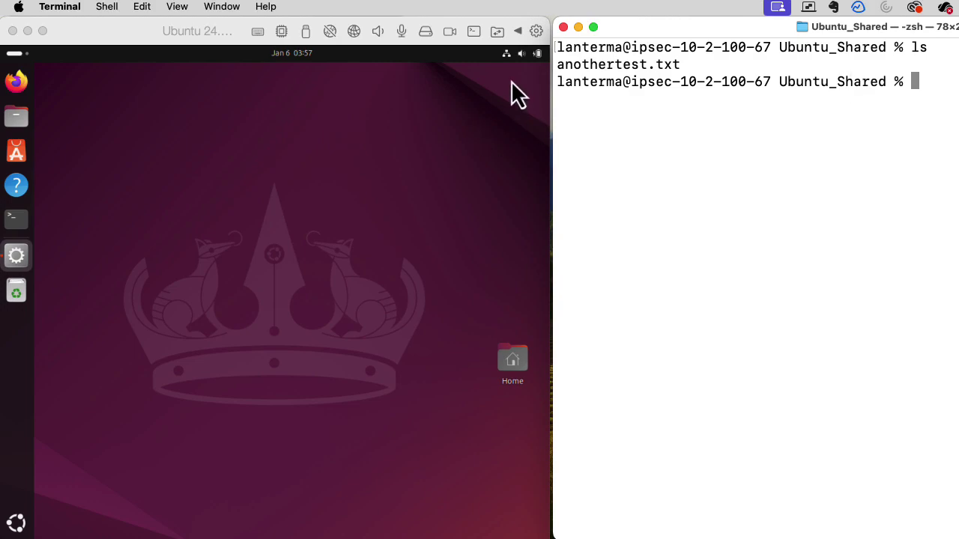
- Add the Mac's Ubuntu_Shared folder to the VM's custom shared folders under Options > Sharing
click(534, 30)
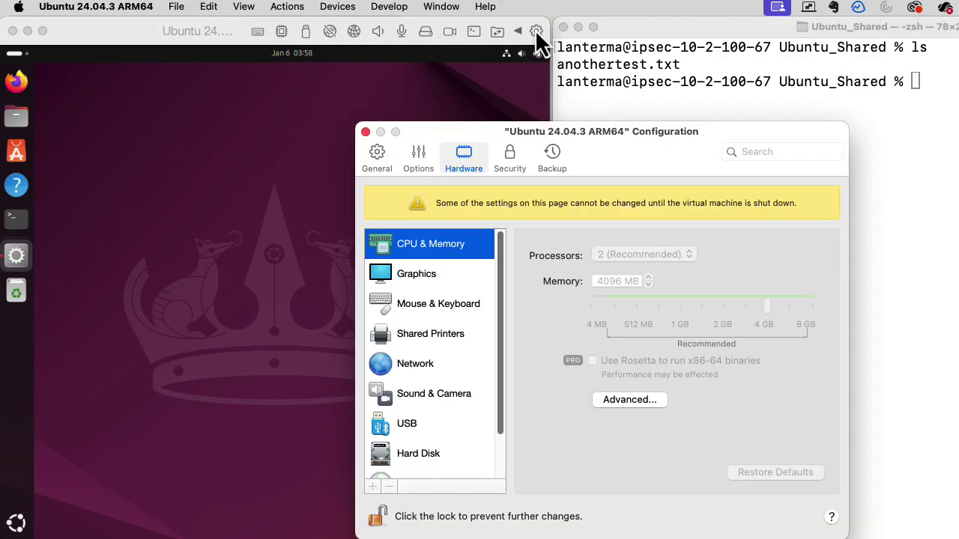
click(424, 154)
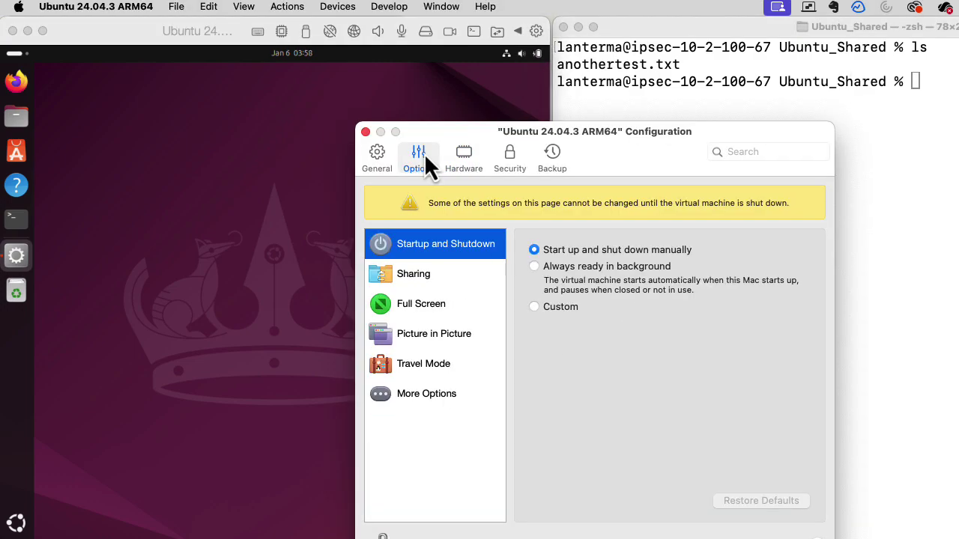
click(420, 275)
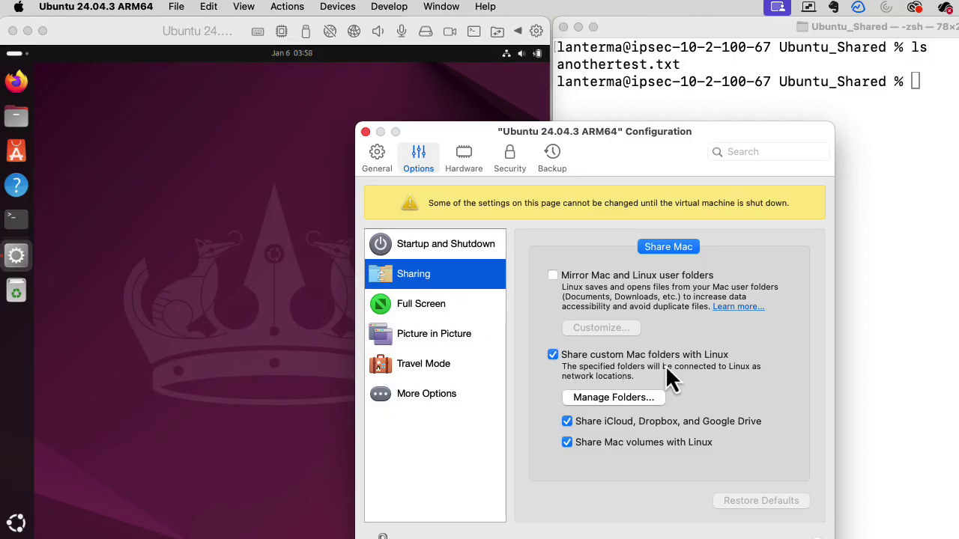
click(642, 403)
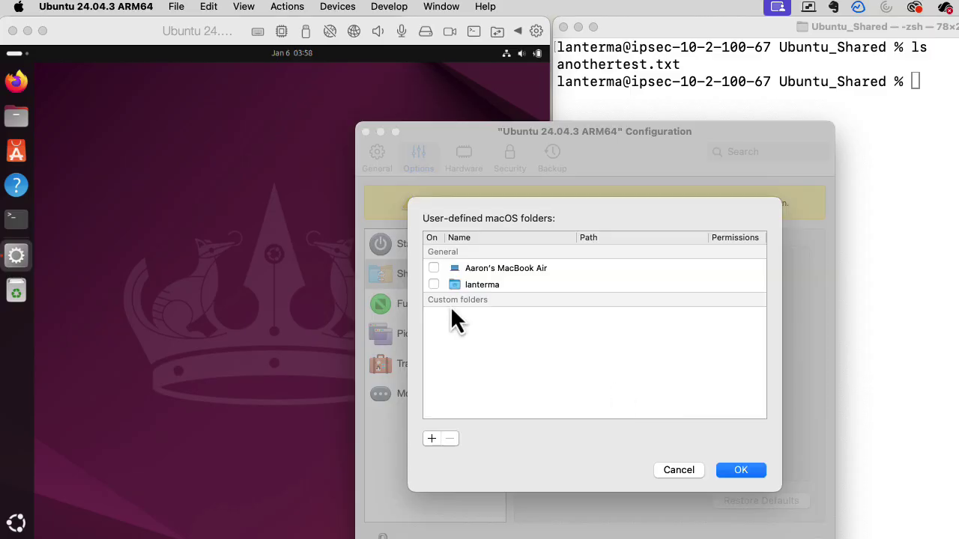
click(431, 440)
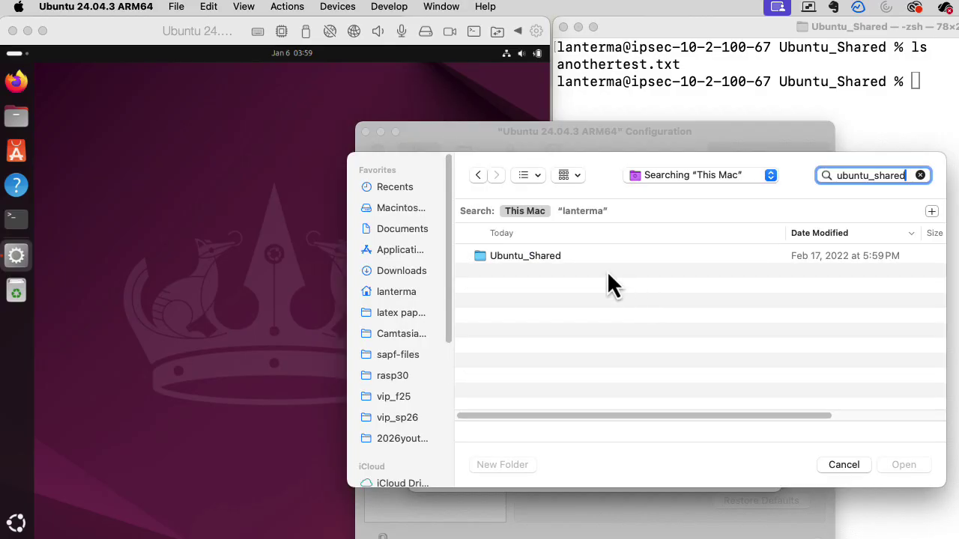
click(585, 257)
click(907, 463)
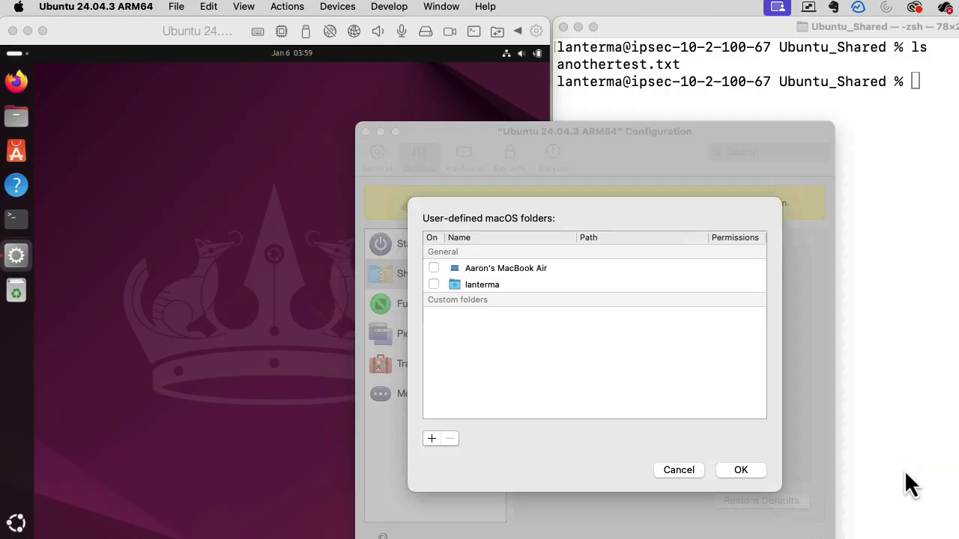
click(747, 473)
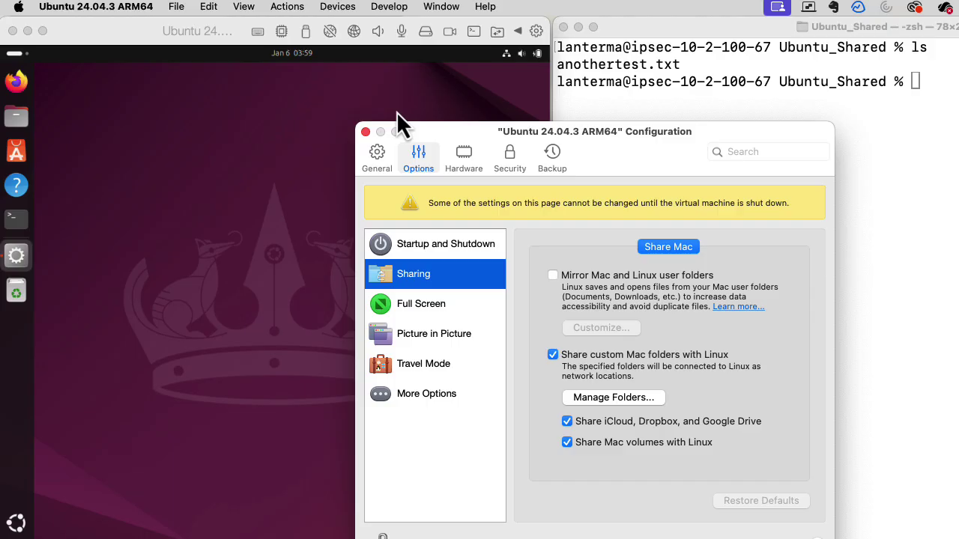
click(366, 133)
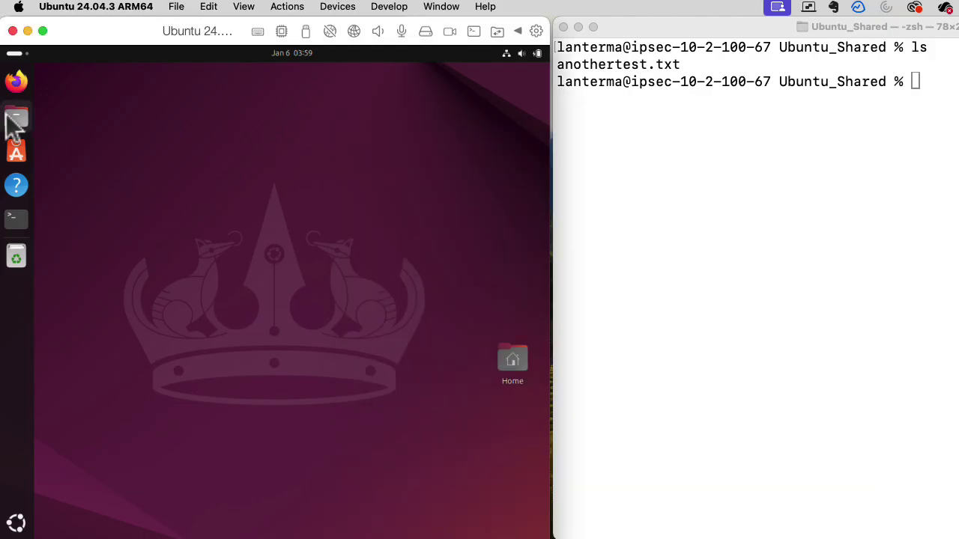
- In an Ubuntu terminal, go to /media/psf/Ubuntu_Shared and list its files
click(23, 222)
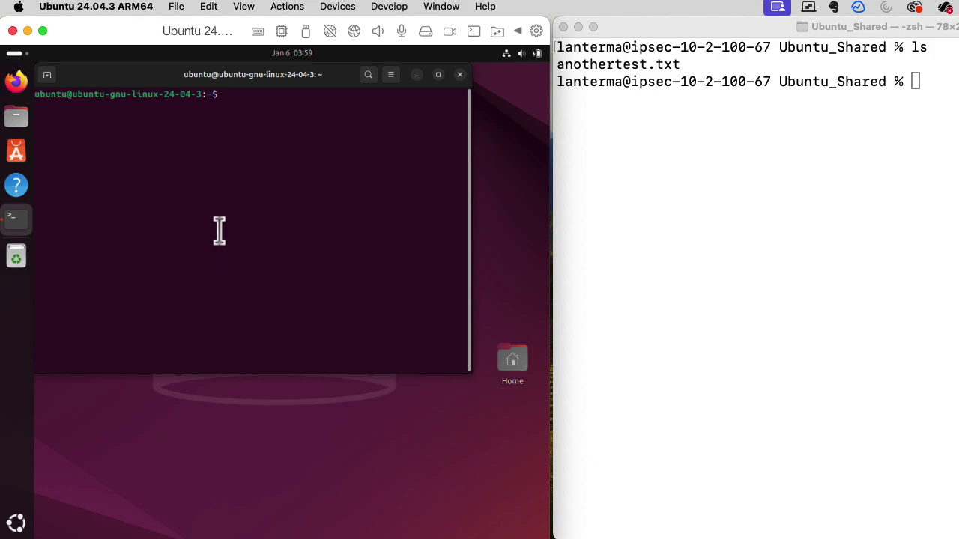
text(cd /m)
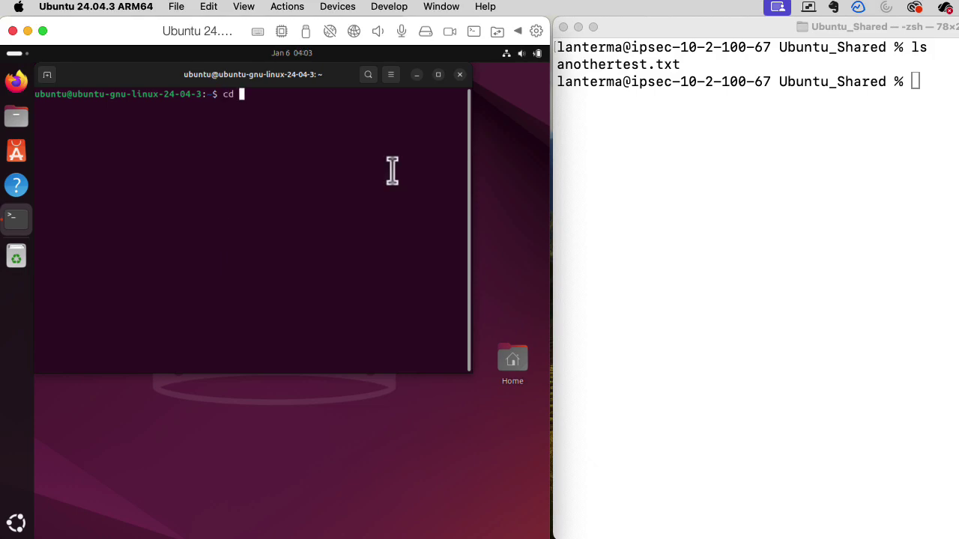
text(edia/)
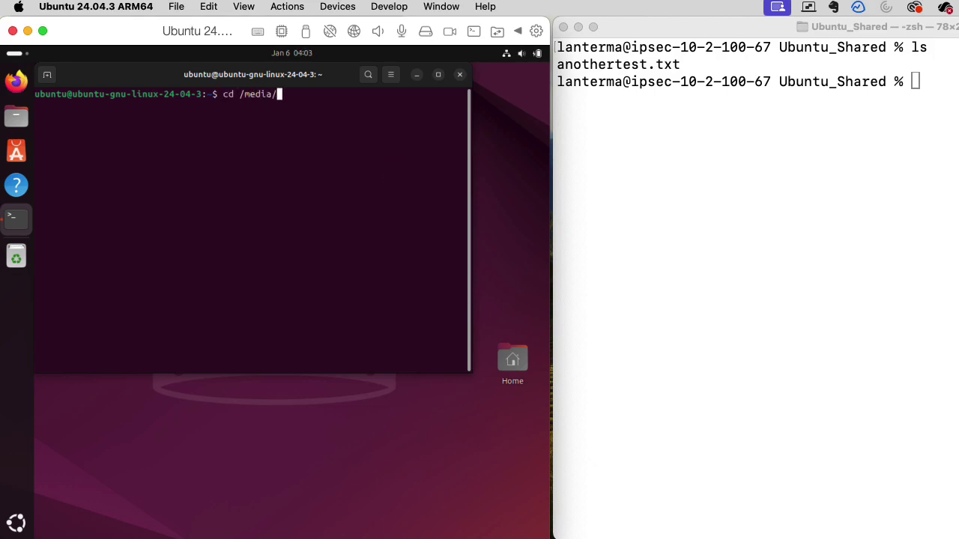
text(psf)
key(Return)
text(ls)
key(Return)
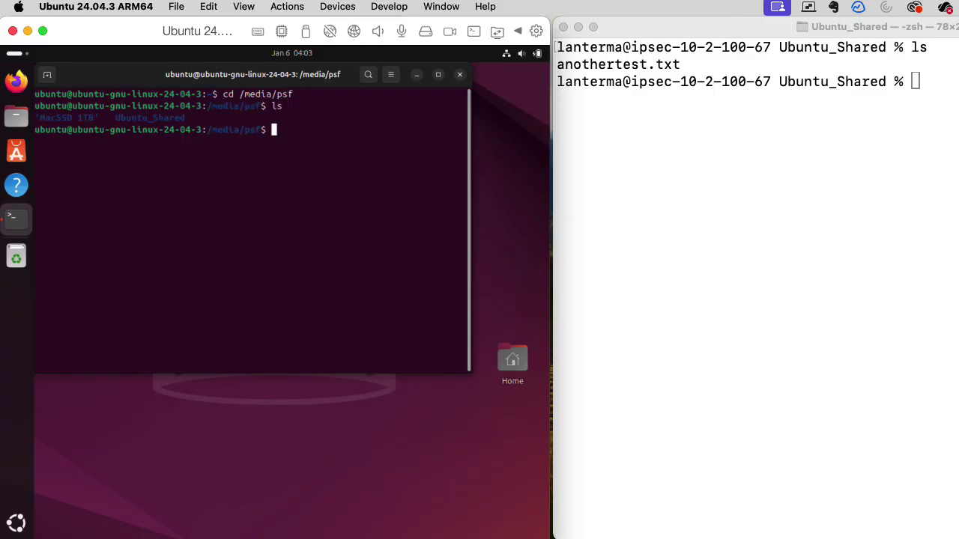
text(cd U*)
key(Return)
text(ls)
key(Return)
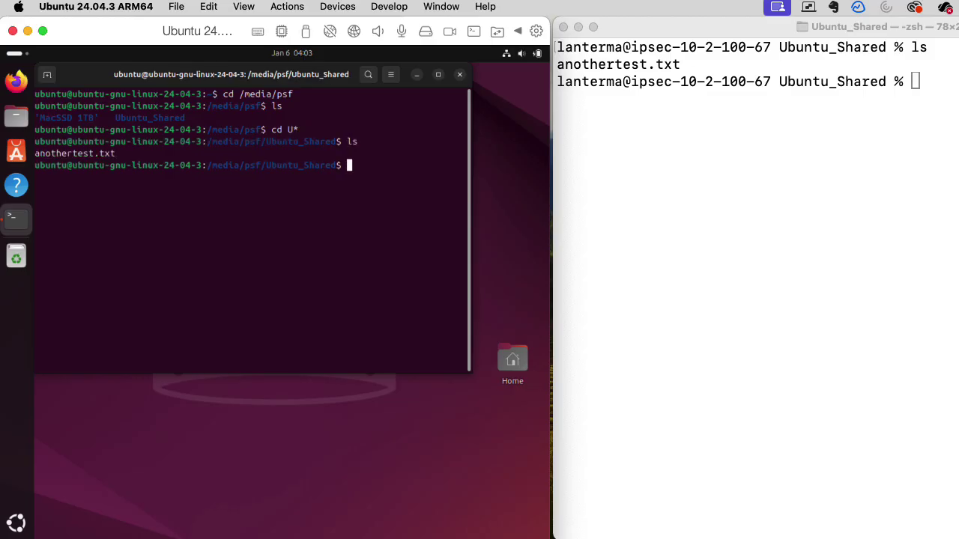
- Show anothertest.txt, copy it to test2.txt, and list the folder to confirm
text(more an*)
key(Return)
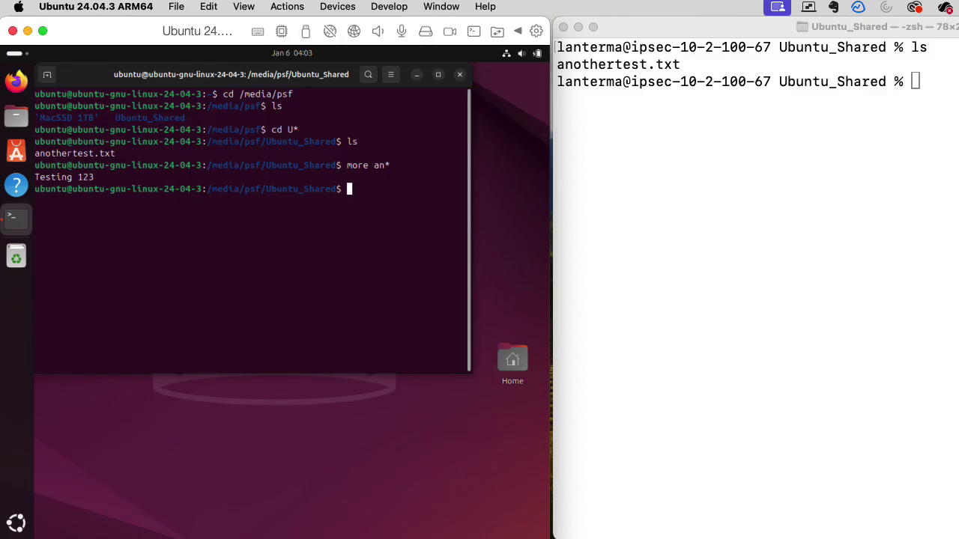
text(cp another* test2)
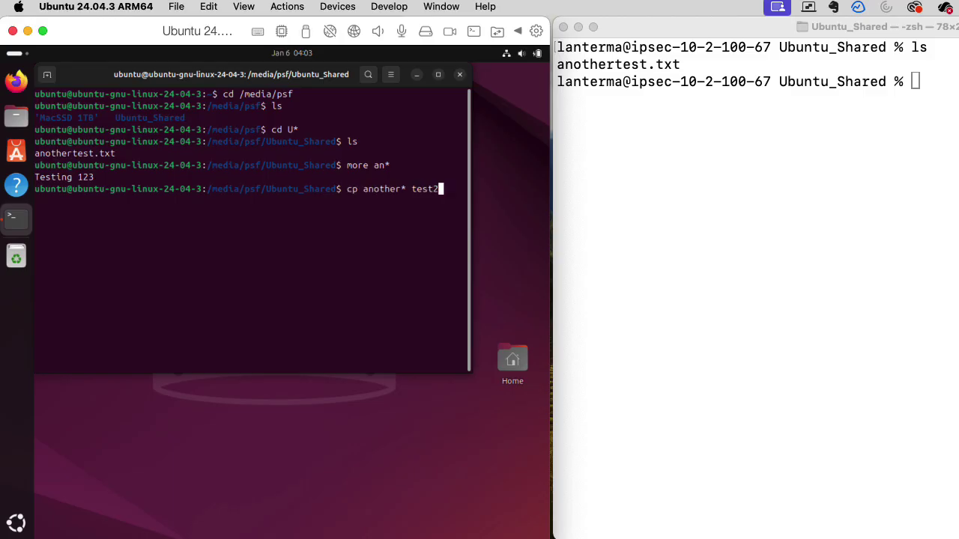
text(.txtx)
key(Return)
text(ls)
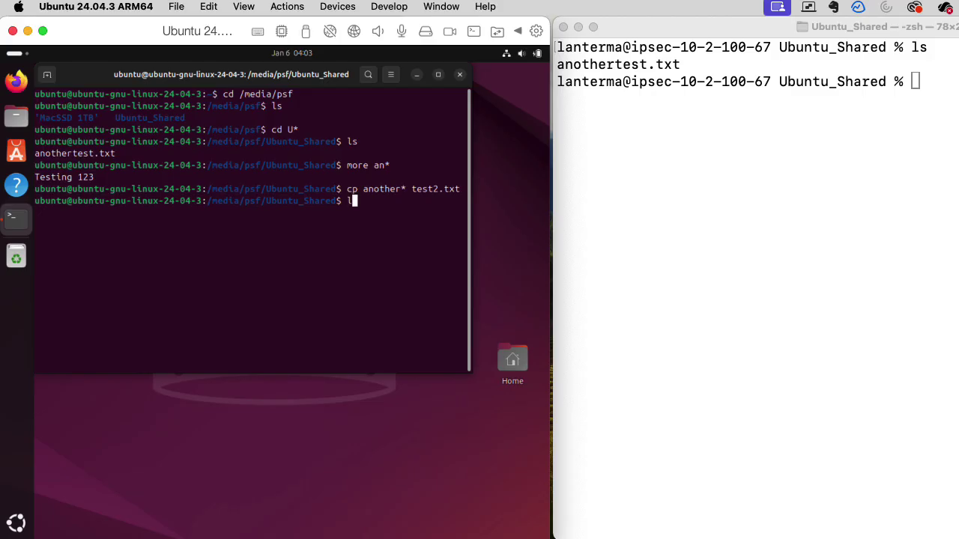
key(Return)
- In the macOS Terminal, list the shared folder and view test2.txt reading Testing 123
click(793, 150)
text(;s)
key(Return)
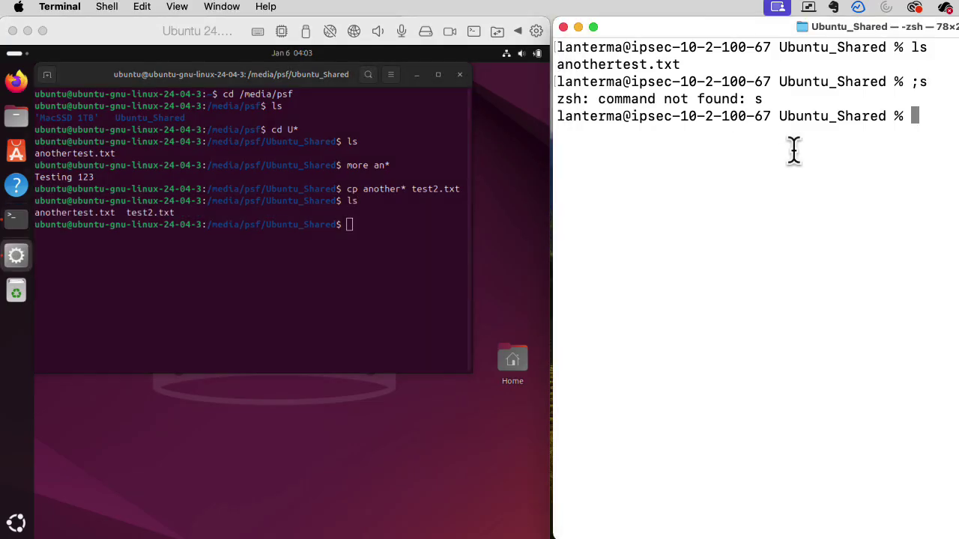
text(ls)
key(Return)
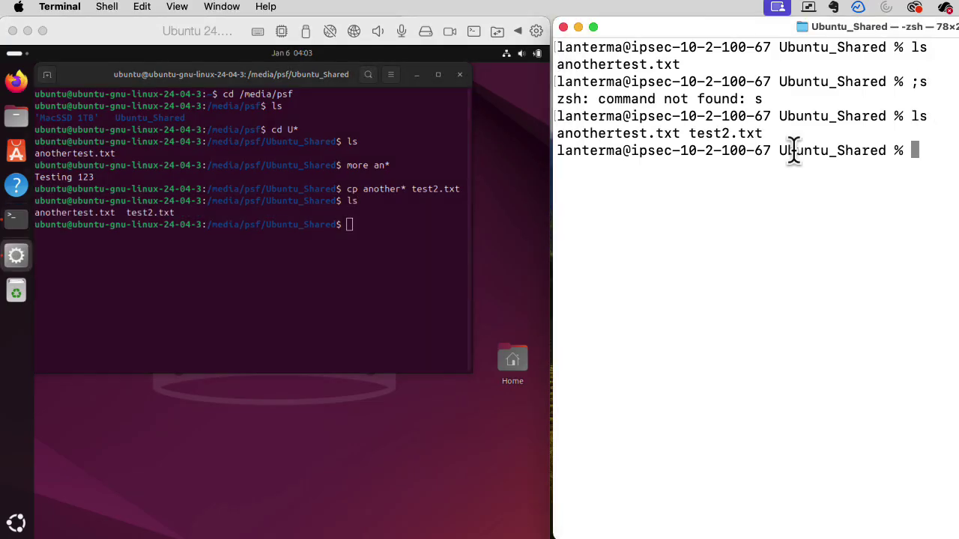
text(more t)
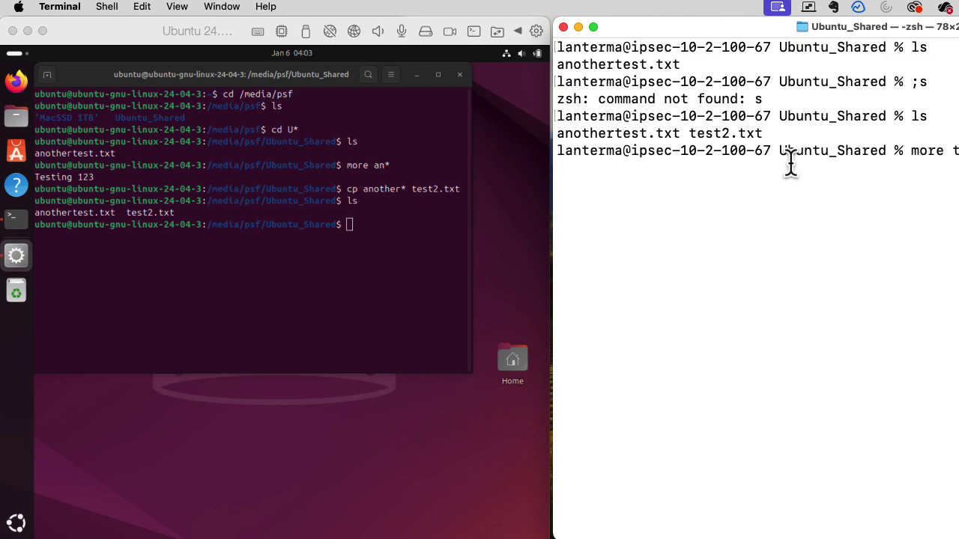
text(est2.txt)
key(Return)
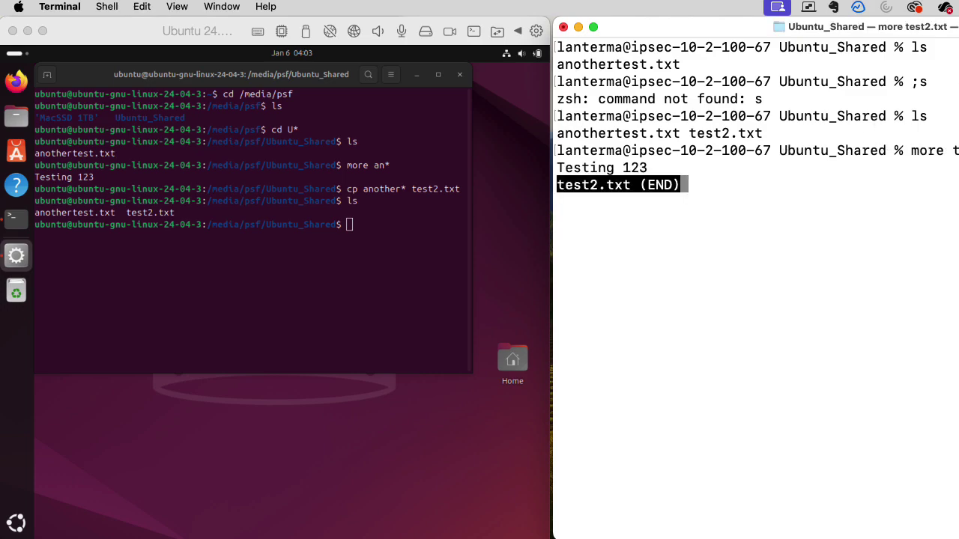
key(q)
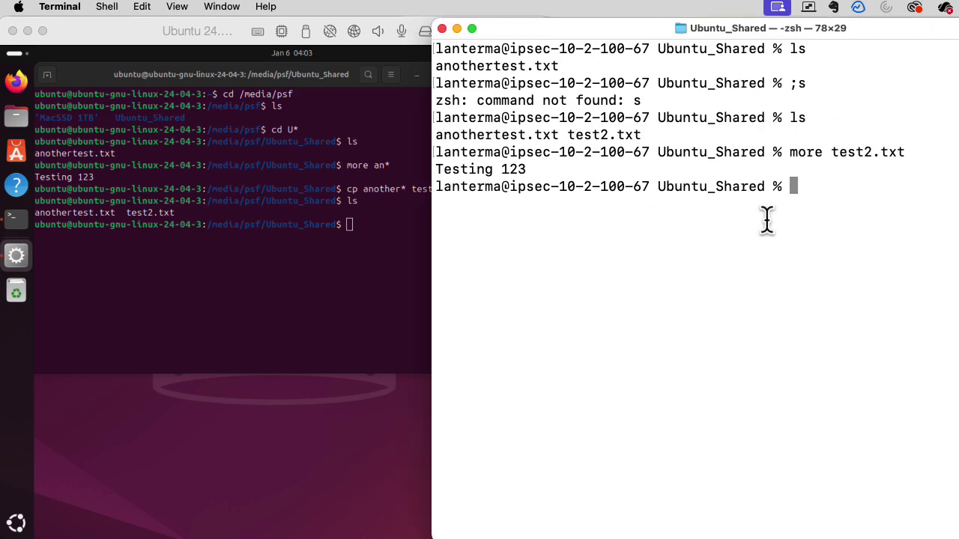
- Select the /media/psf/Ubuntu_Shared path in the Ubuntu terminal prompt
click(336, 257)
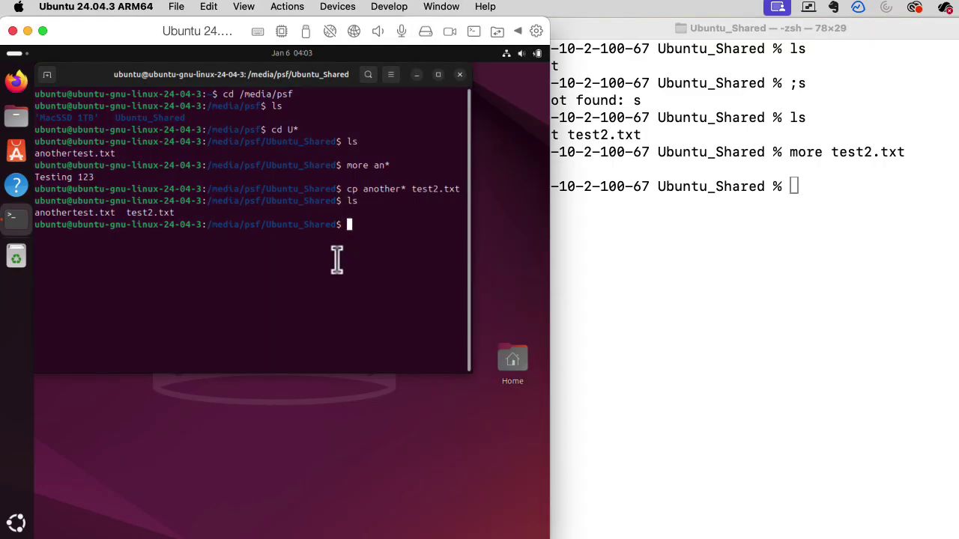
drag(352, 225, 114, 222)
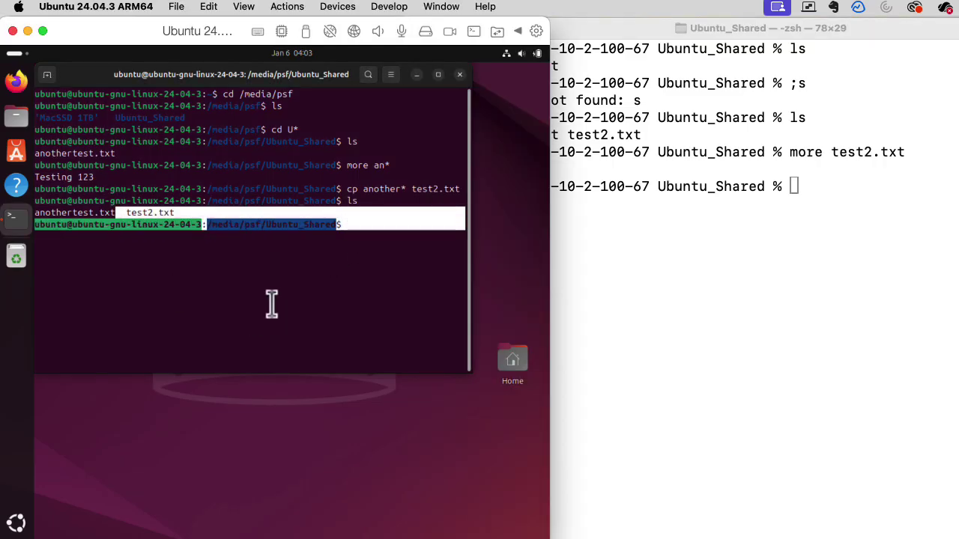
click(282, 291)
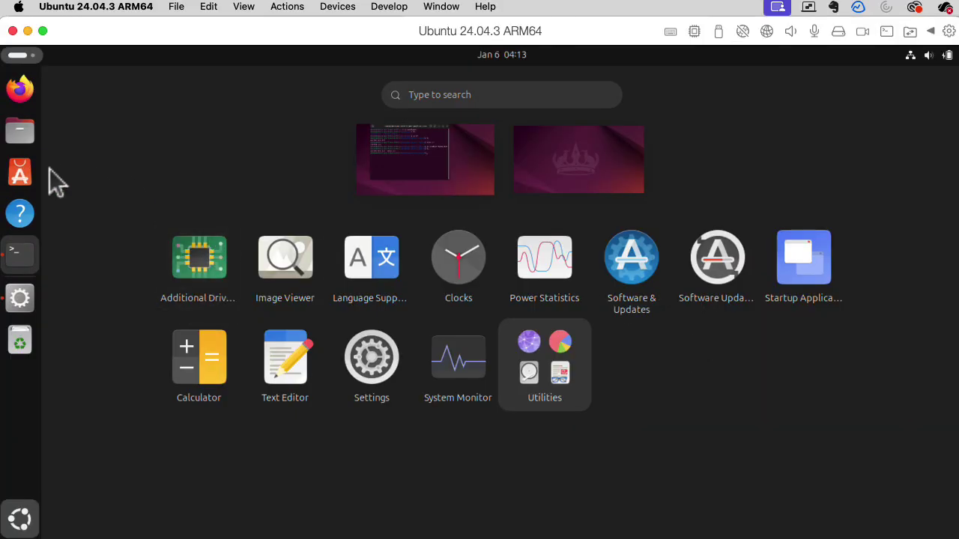
- Search the Ubuntu App Center for 'visual studio code'
click(19, 177)
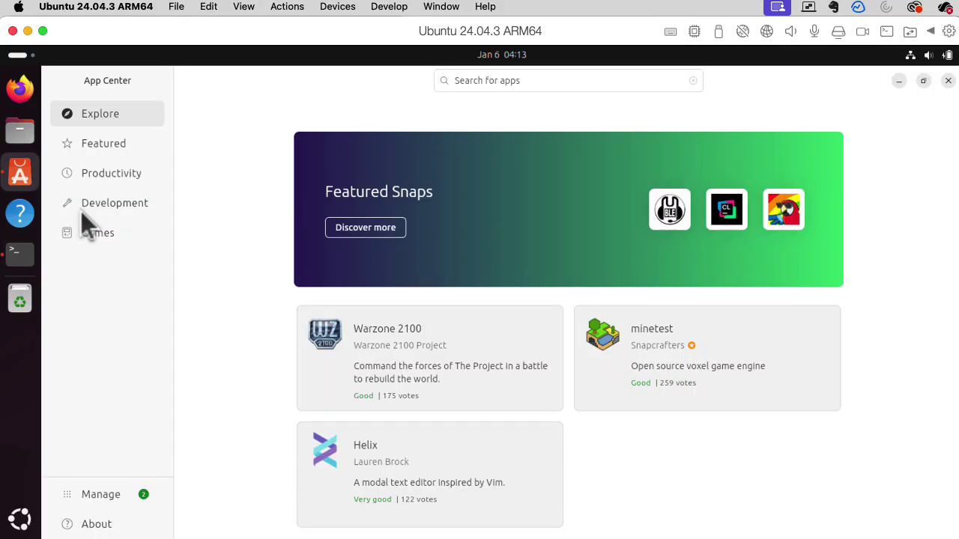
click(499, 80)
text(visual studio cod)
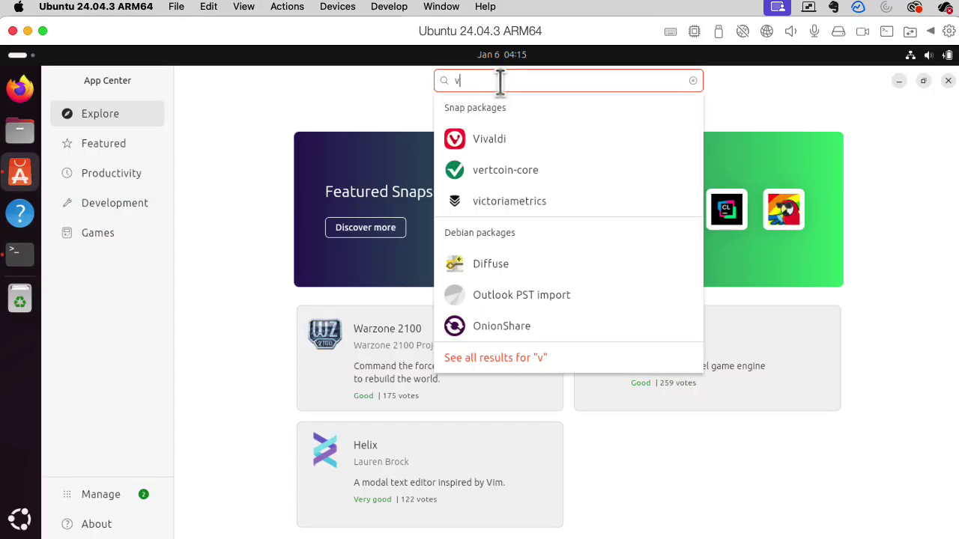
text(e)
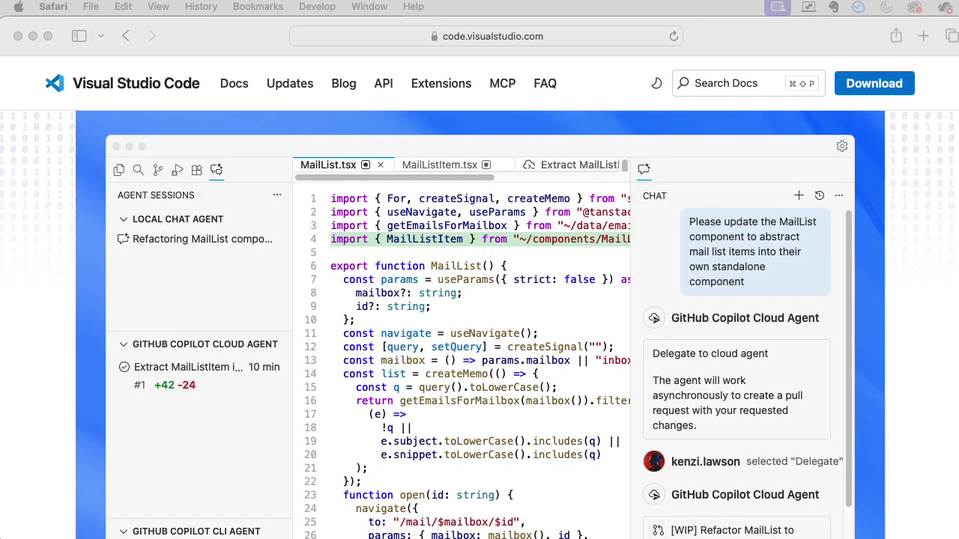
scroll(479, 322, up, 5)
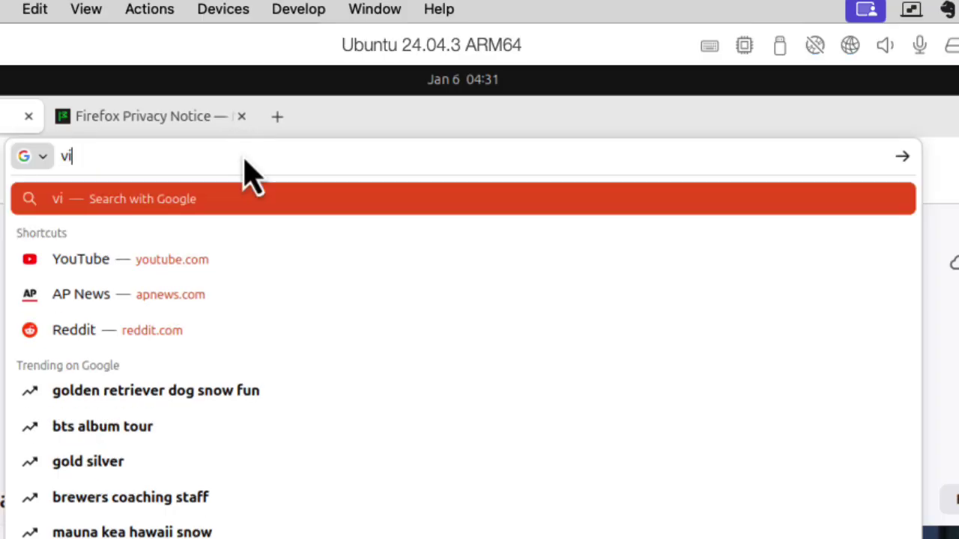
- Search 'visual studio code linux' and open the Visual Studio Code on Linux guide
text(sual studio code linux)
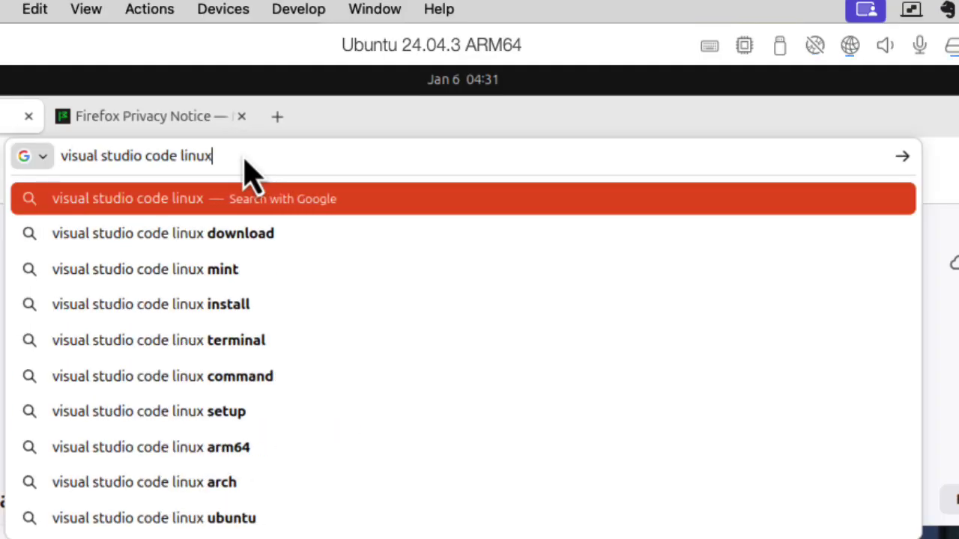
key(Return)
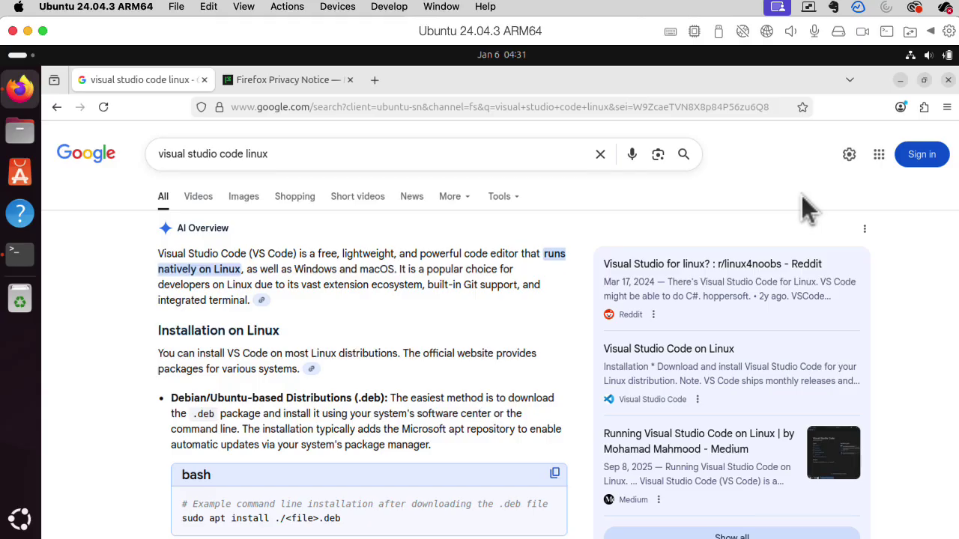
scroll(913, 292, down, 5)
scroll(801, 195, down, 5)
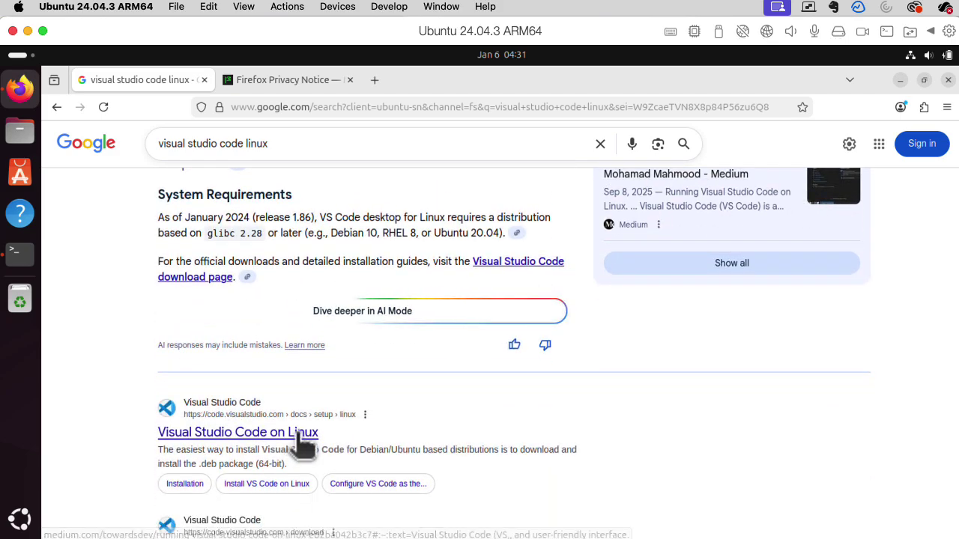
click(284, 435)
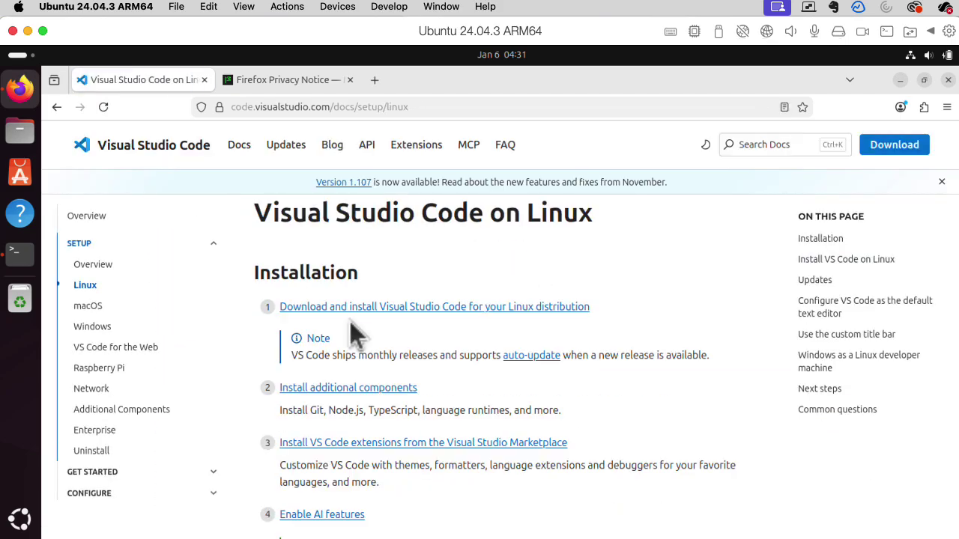
- Follow the guide to the download page and download the .deb package for Debian/Ubuntu
click(357, 308)
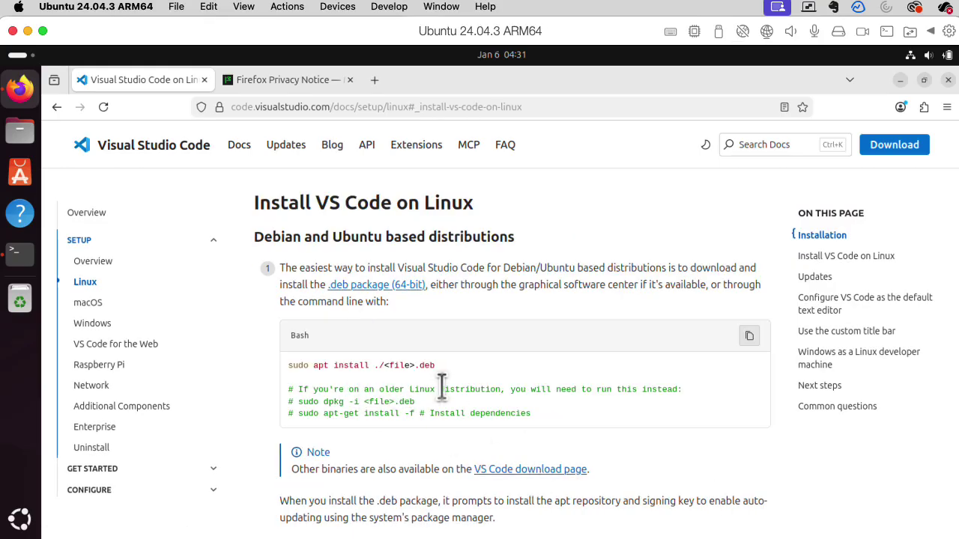
click(521, 465)
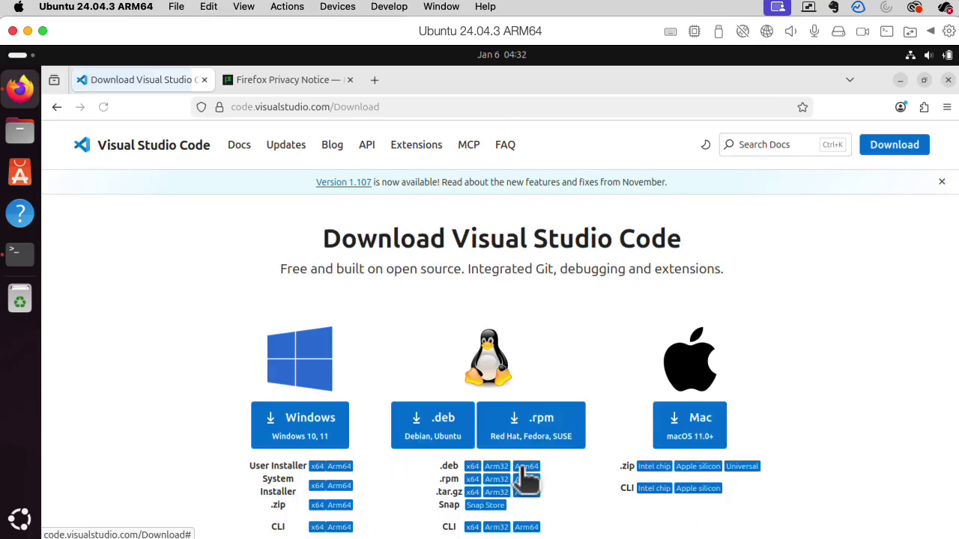
click(432, 428)
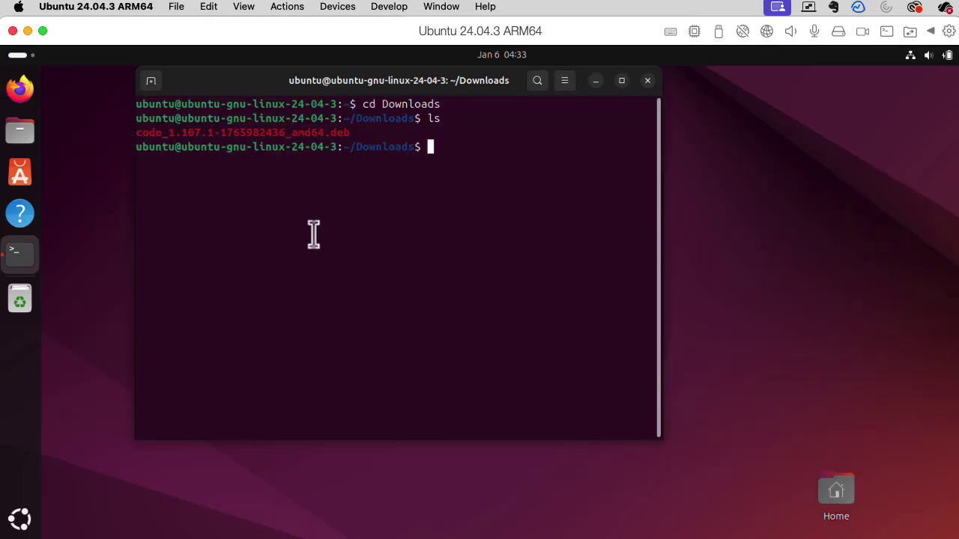
- Run sudo apt install ./c* in Downloads and enter the sudo password
text(sudo apt install .)
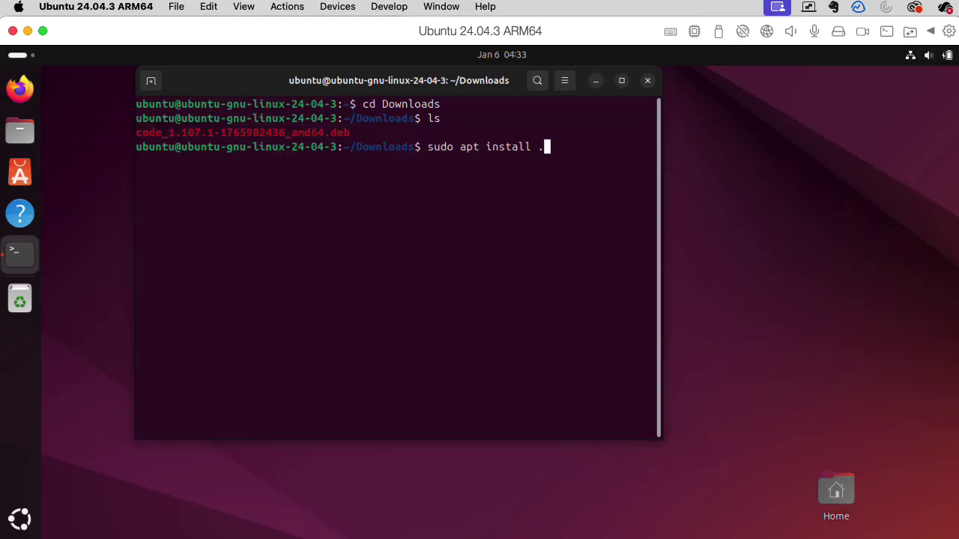
text(/c*)
key(Return)
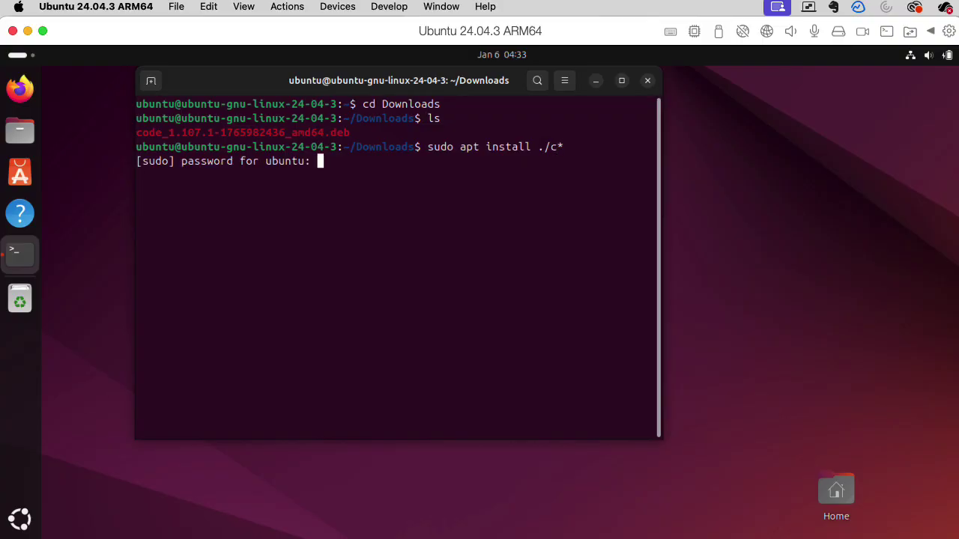
key(Return)
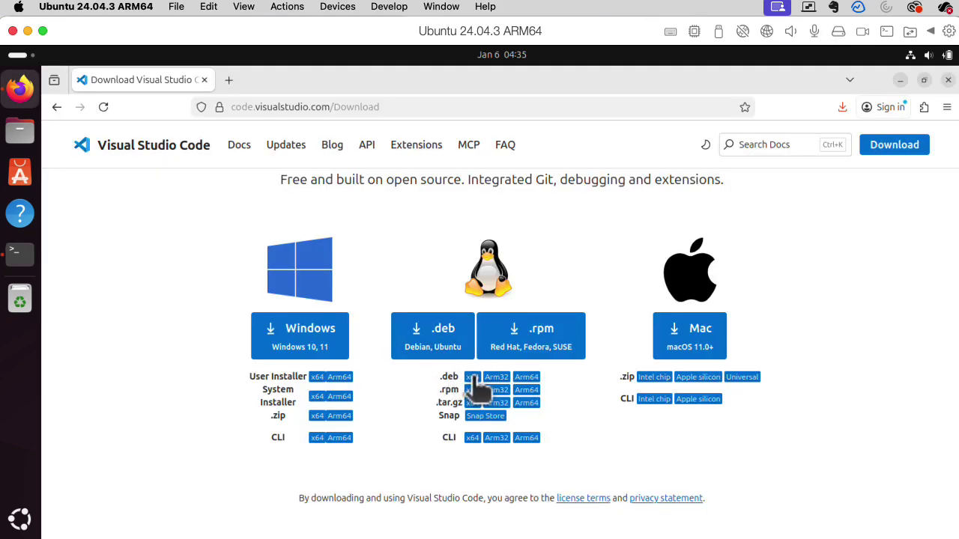
- Download the Arm64 .deb build from the VS Code download page
click(527, 378)
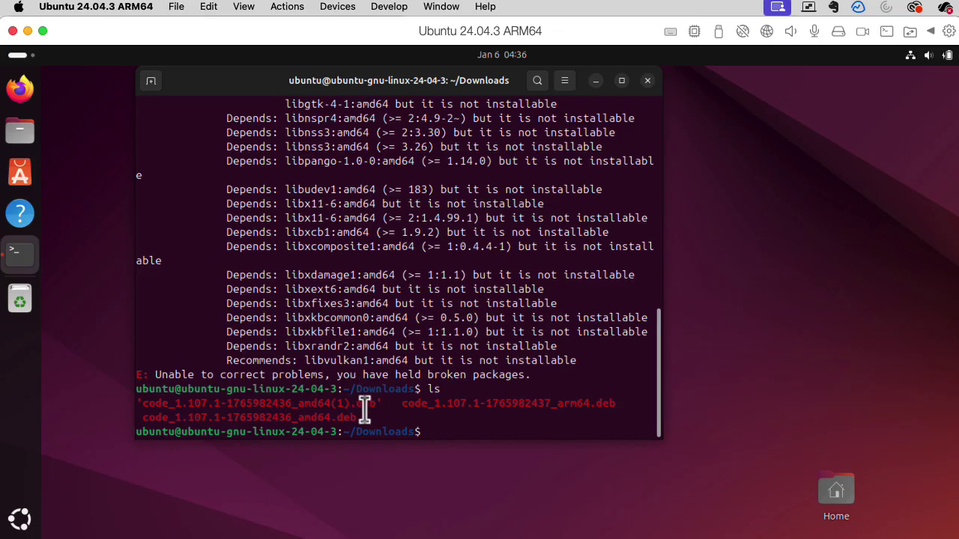
- Delete the amd64 files with rm *amd* and install the Arm64 package, accepting Microsoft's repository
text(rm *amd*)
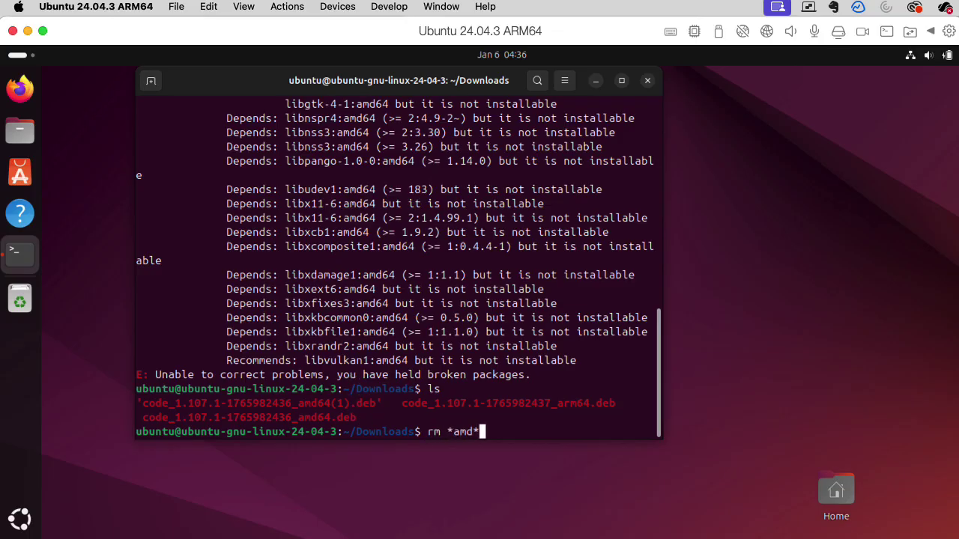
key(Return)
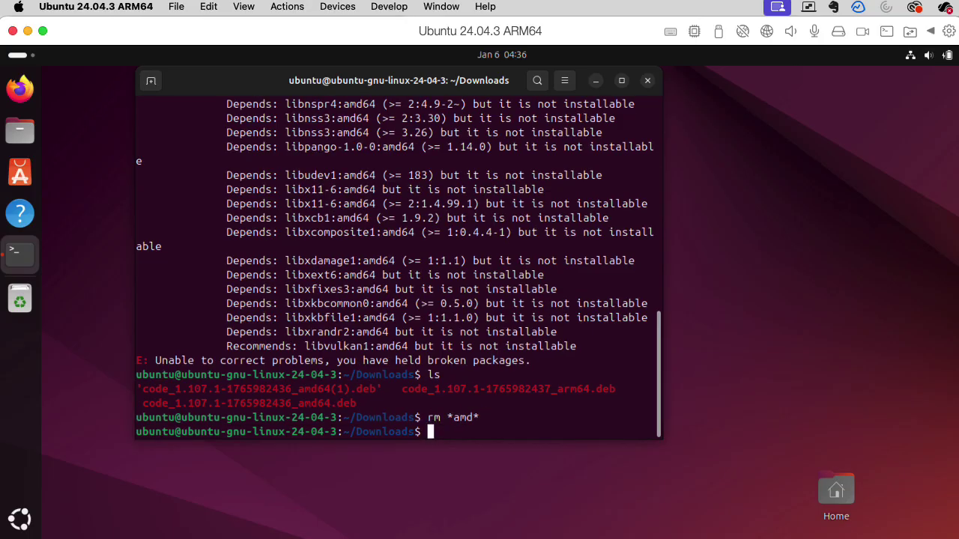
key(Up)
key(Up)
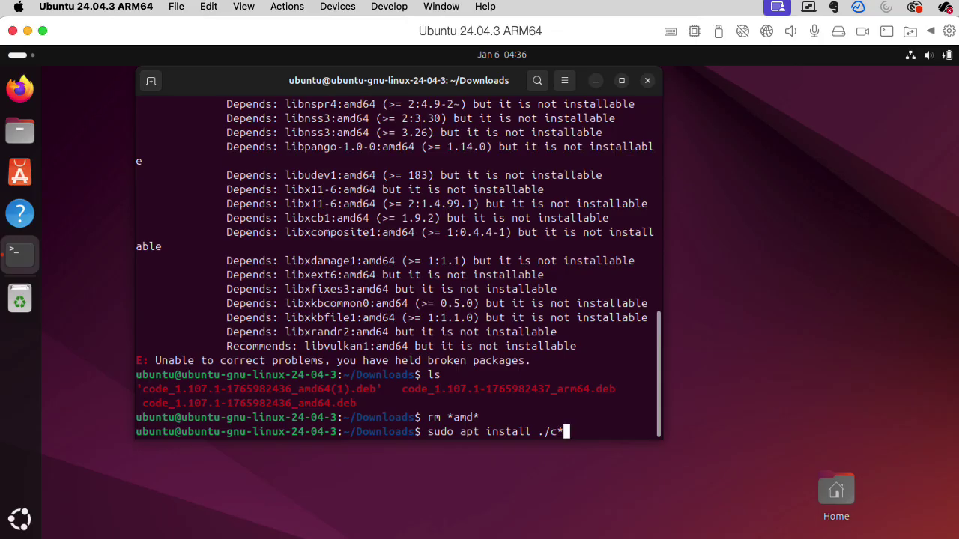
key(Return)
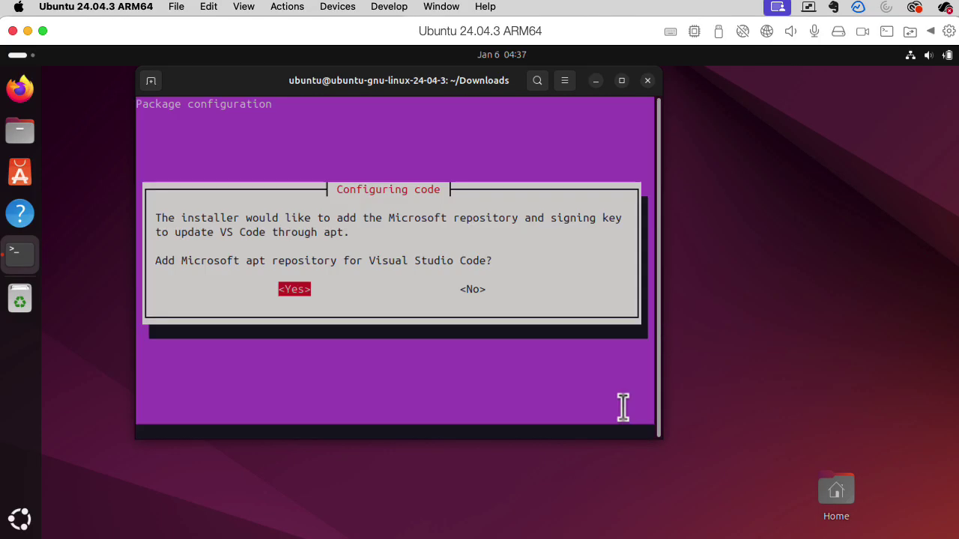
key(Return)
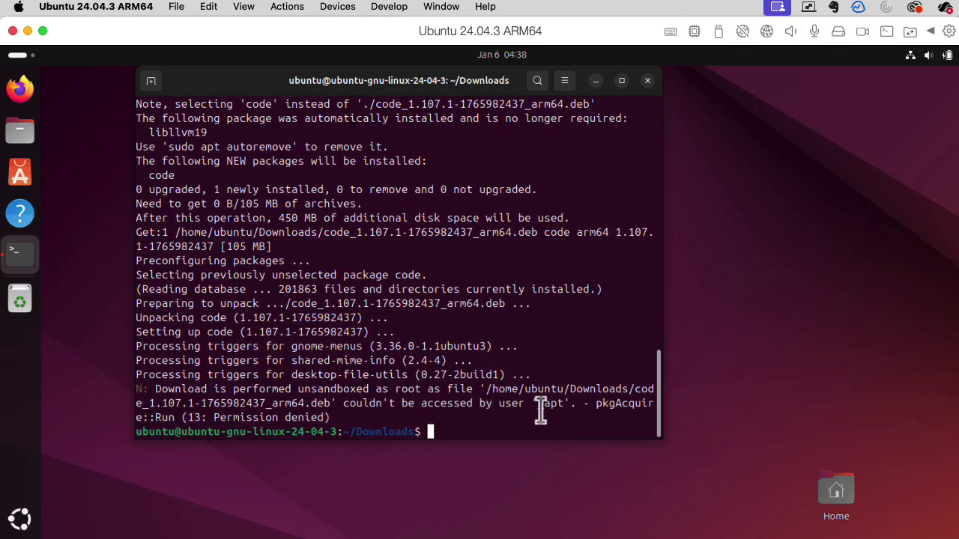
key(Up)
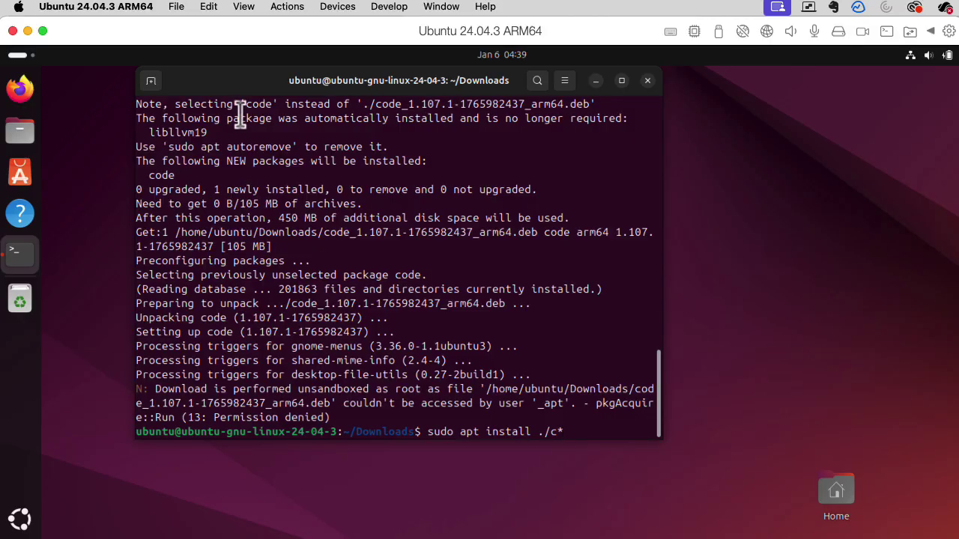
- Open a second terminal window, move it right, and launch VS Code with code
click(564, 80)
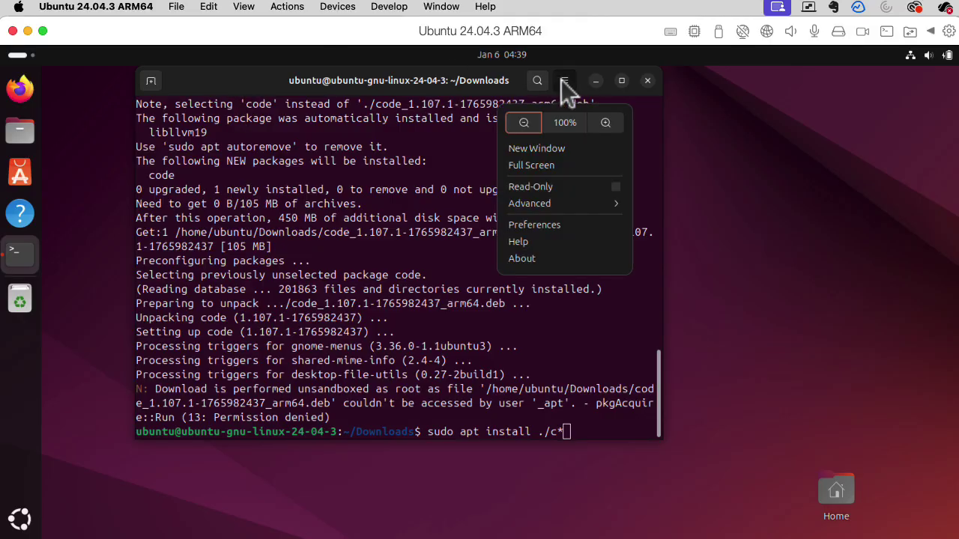
click(553, 153)
drag(375, 81, 704, 112)
text(code)
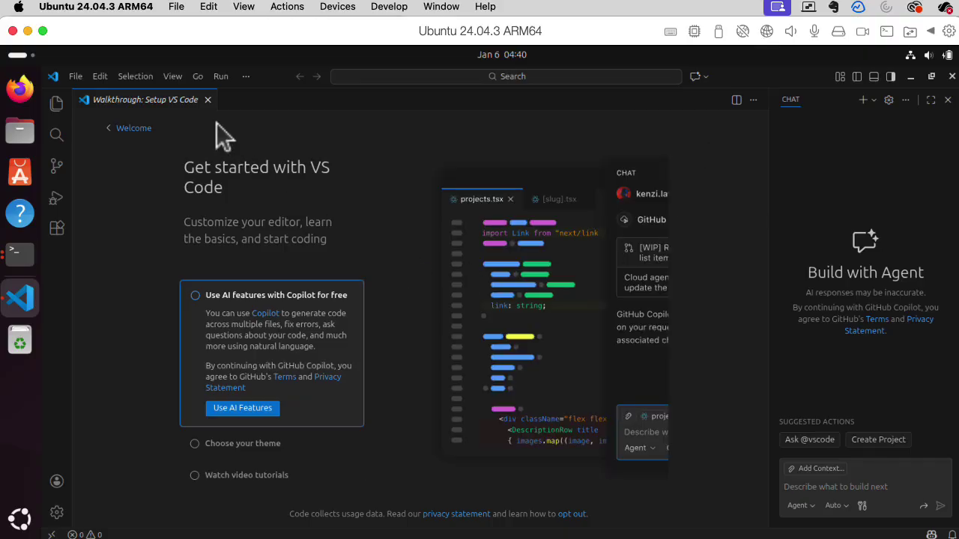
- Create a new text file reading Hello hello hello and save it as Hello hello hello.txt
click(207, 99)
click(79, 82)
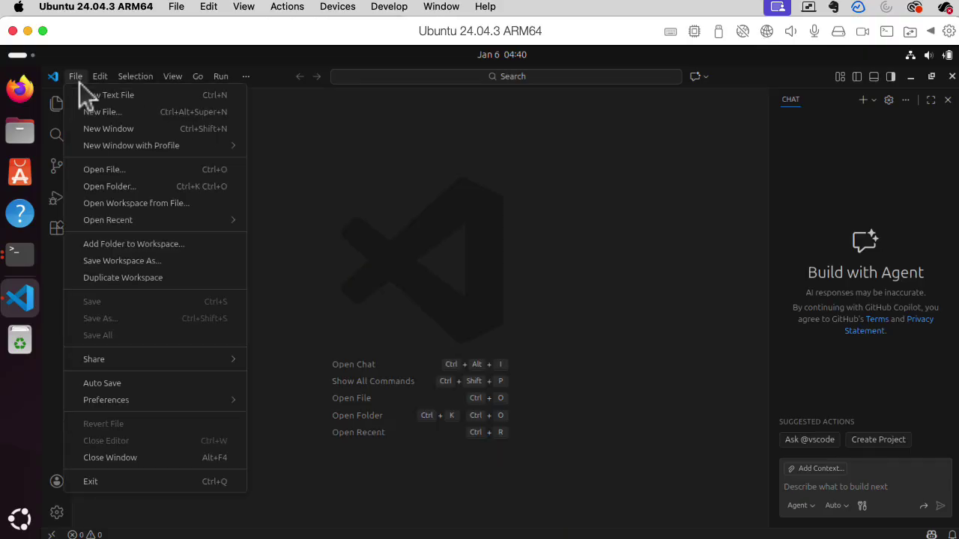
click(106, 96)
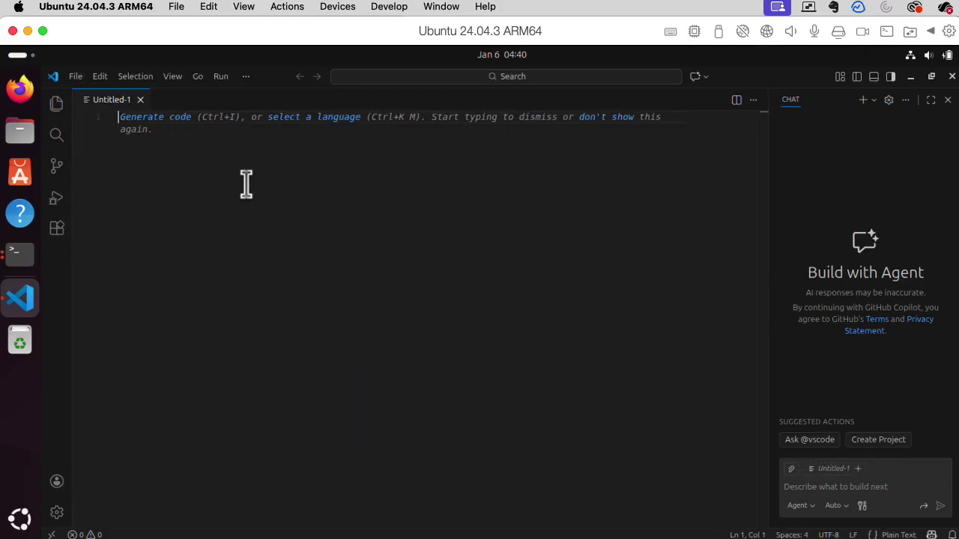
text(Hello hello hello)
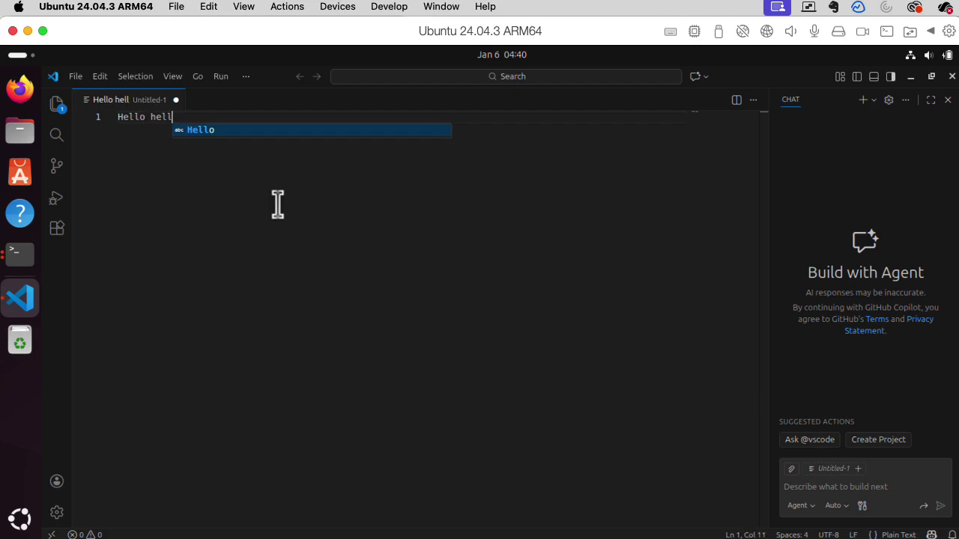
click(78, 77)
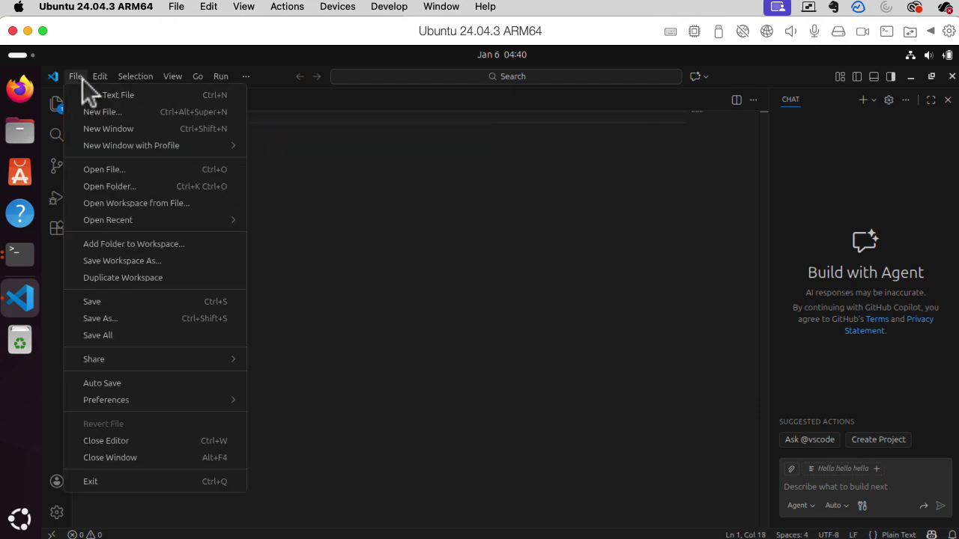
click(142, 319)
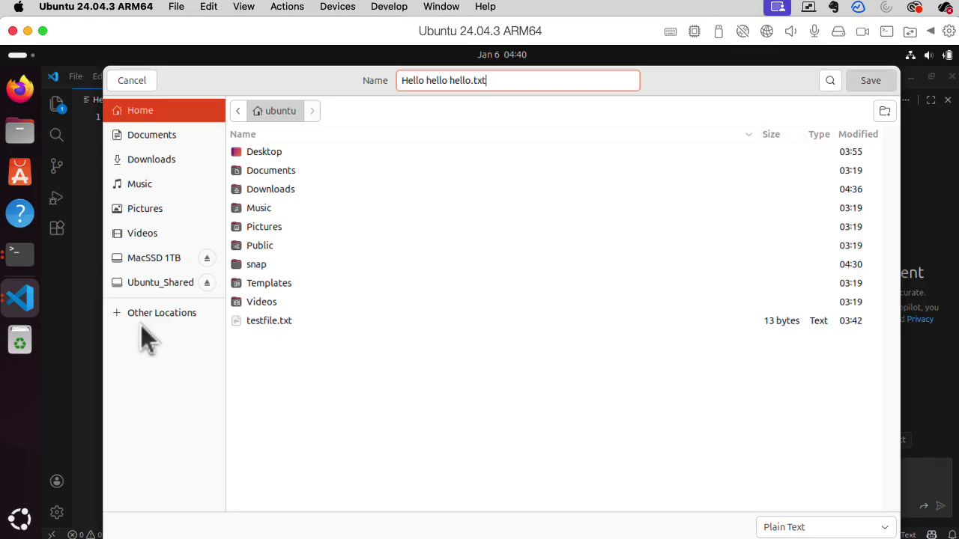
key(Return)
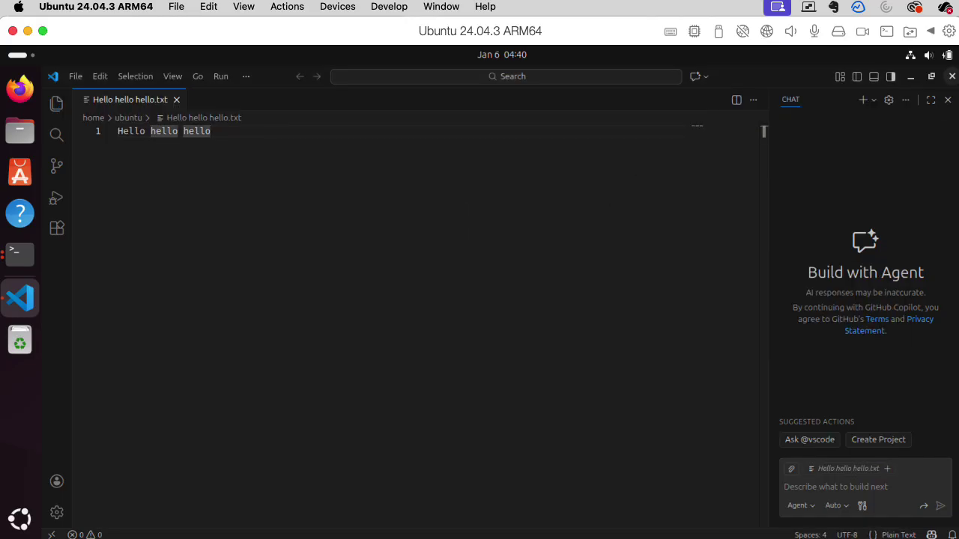
- Close VS Code and highlight the permission-denied note in the first terminal's output
click(951, 77)
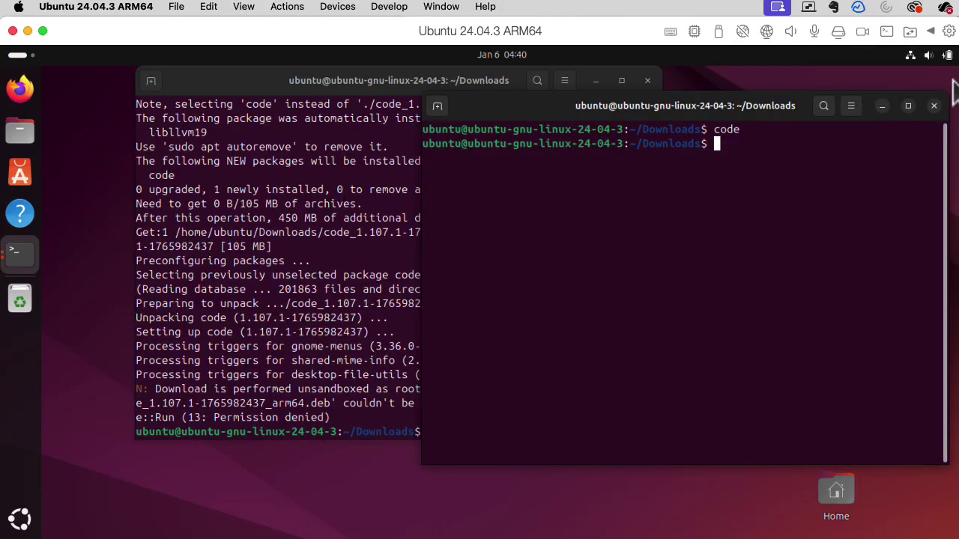
click(337, 375)
key(Up)
drag(351, 419, 155, 389)
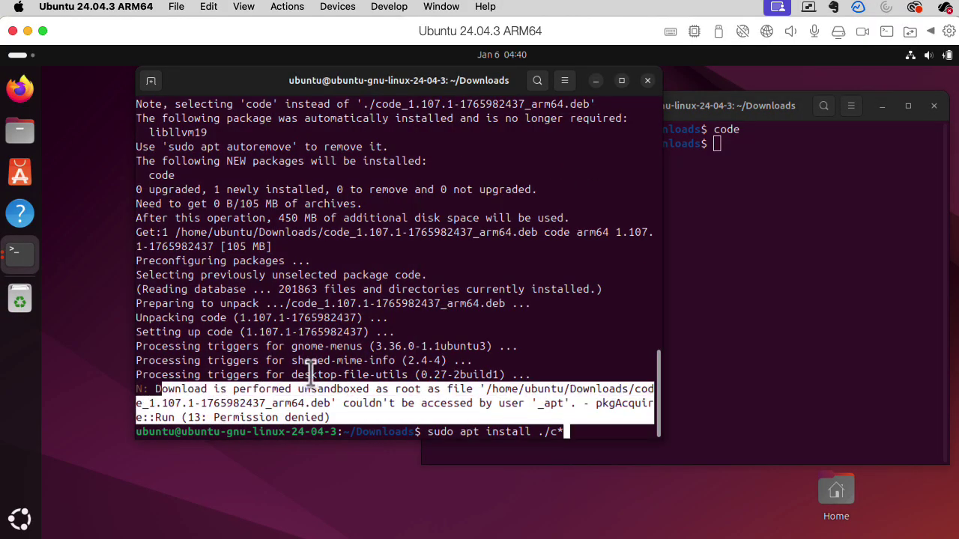